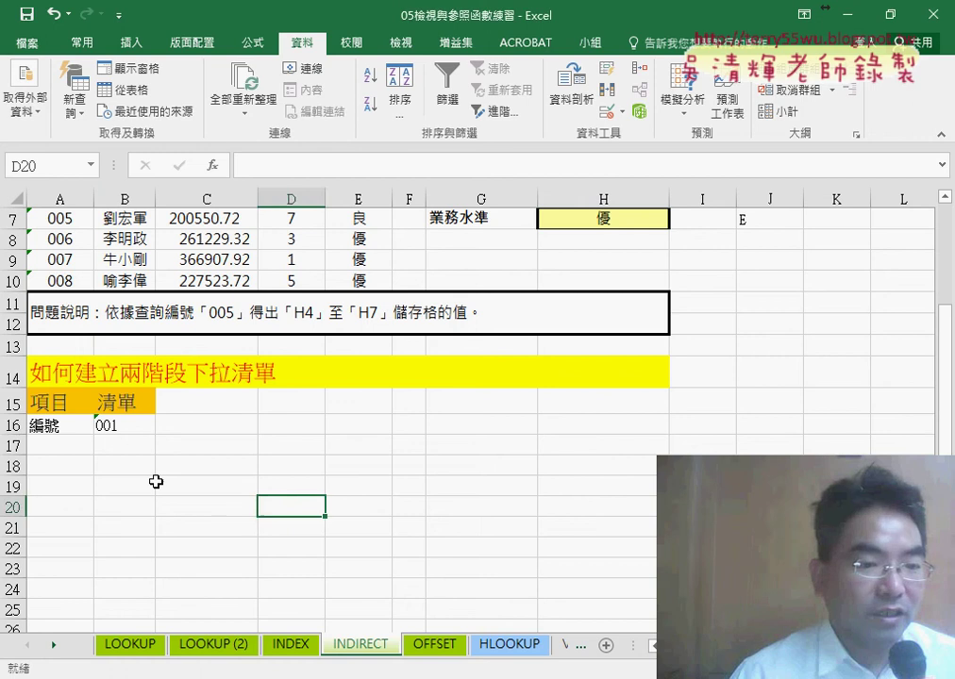
# Step: Inspect the item cell A16 and its companion number cell B16
pyautogui.click(52, 426)
pyautogui.click(121, 376)
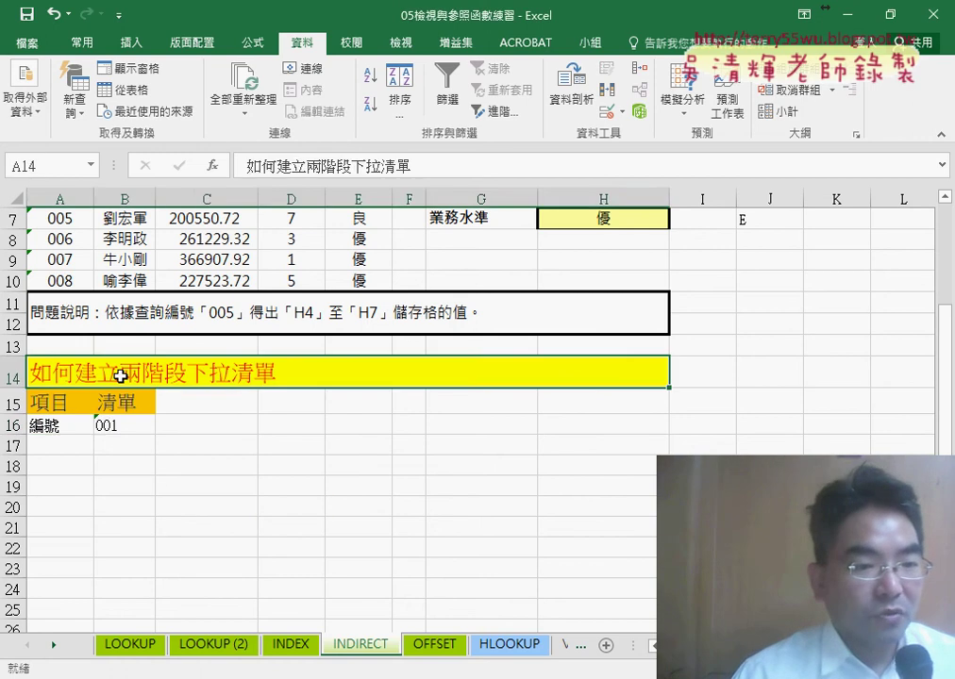
pyautogui.click(67, 404)
pyautogui.click(68, 426)
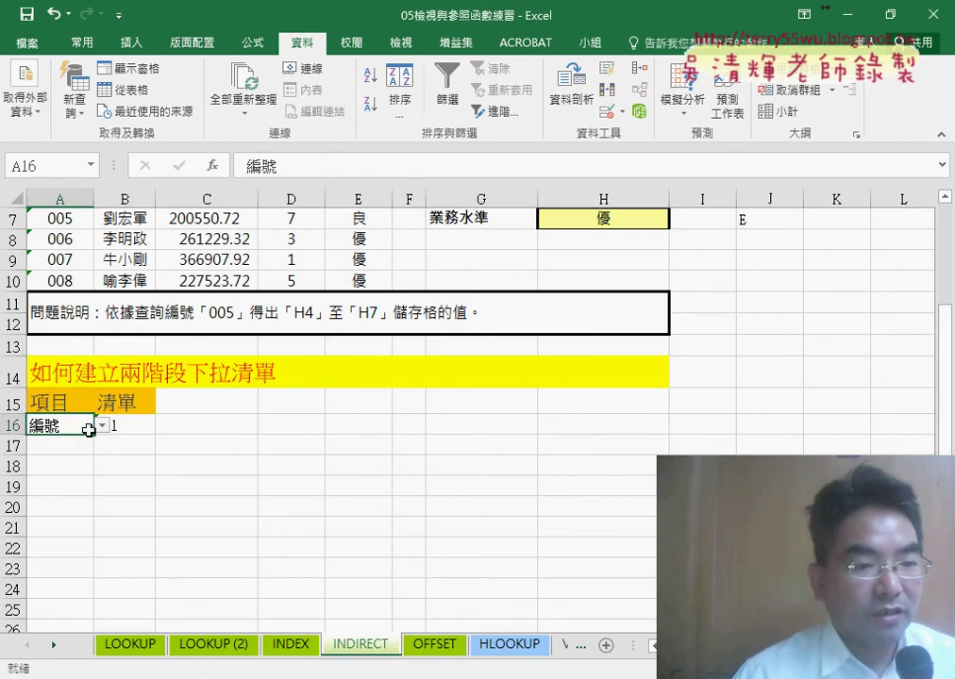
pyautogui.click(138, 426)
pyautogui.click(56, 425)
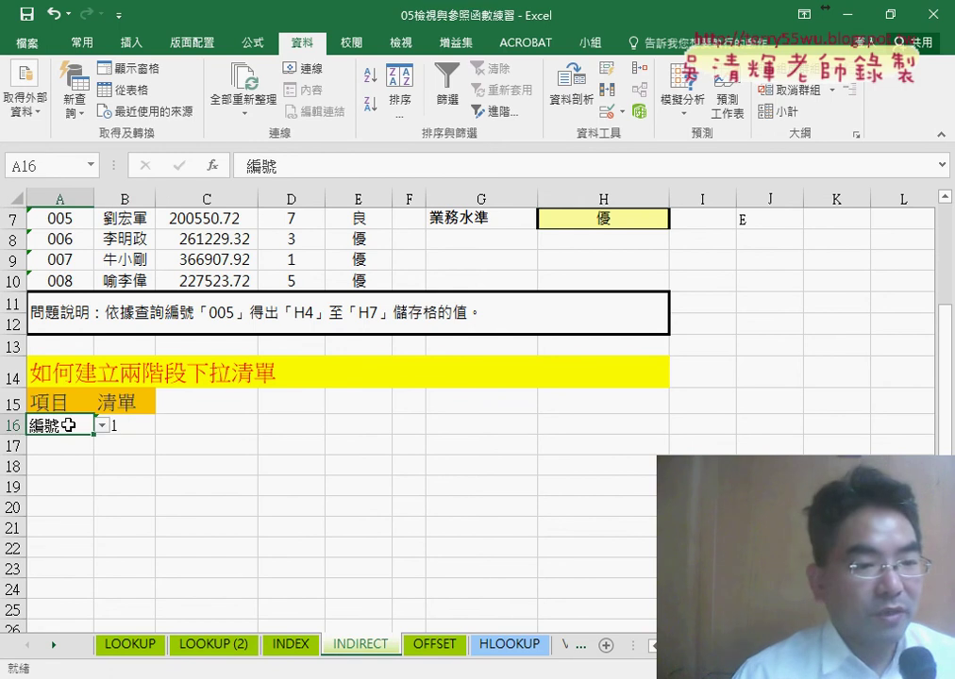
# Step: Keep 編號 in A16 and pick 008 from B16's number list
pyautogui.click(102, 427)
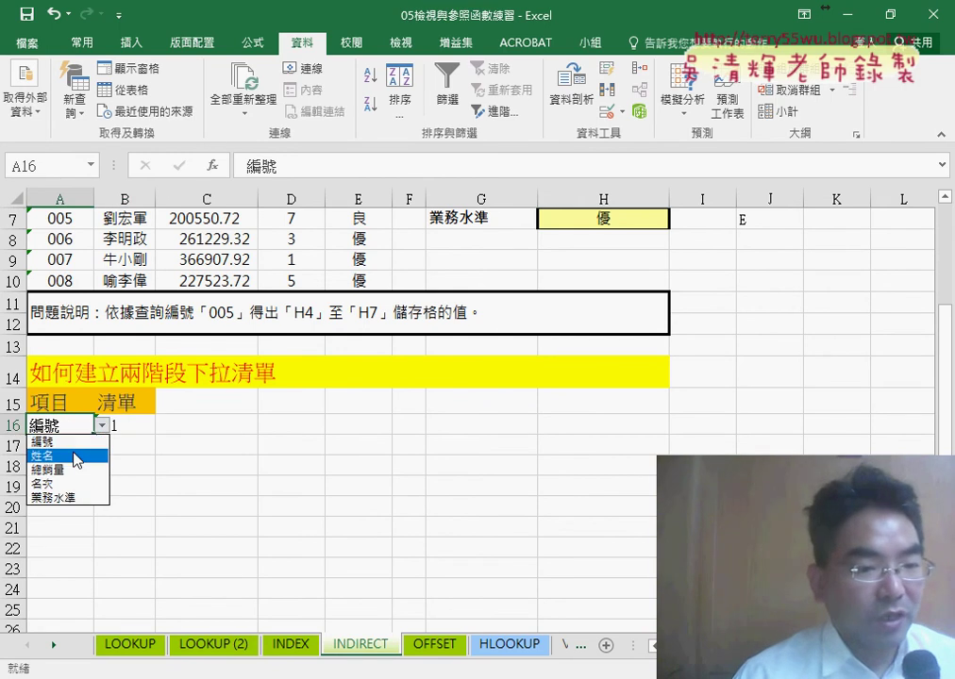
pyautogui.click(56, 442)
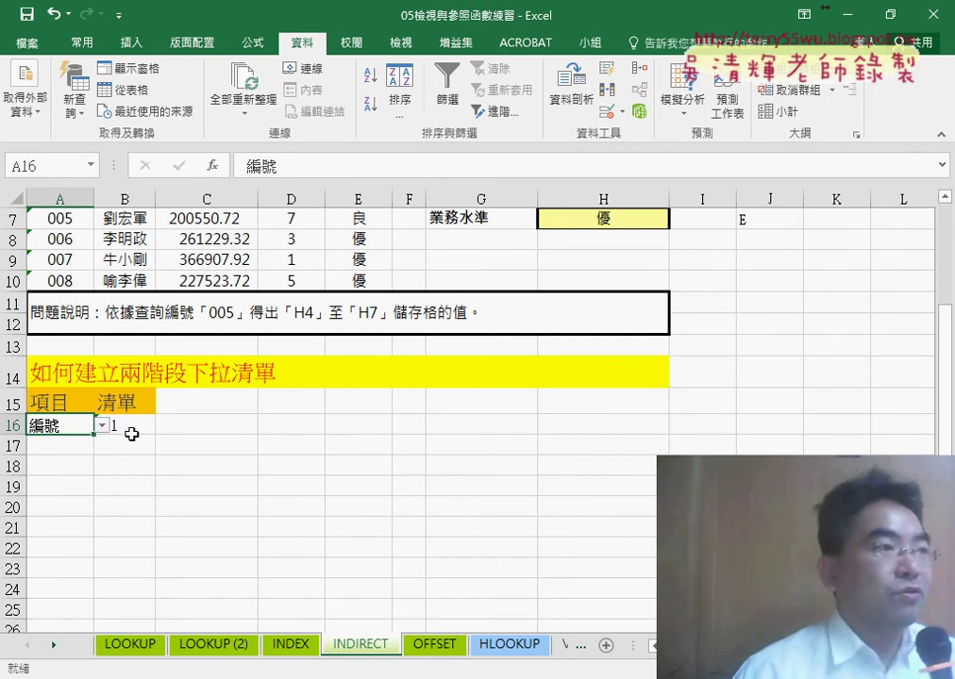
pyautogui.click(132, 427)
pyautogui.click(164, 428)
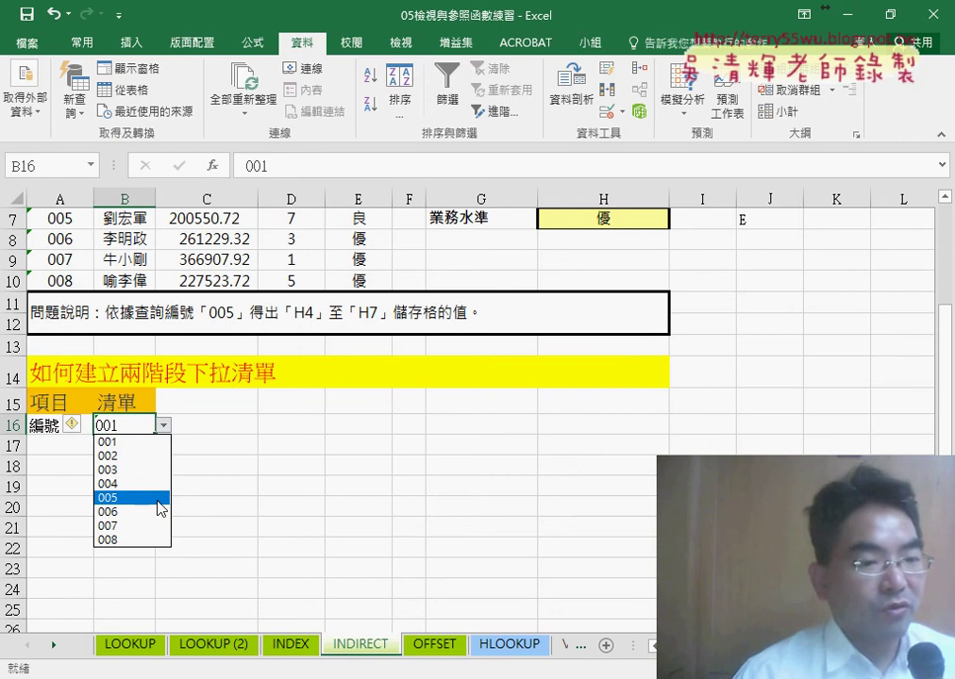
pyautogui.click(132, 540)
pyautogui.click(45, 425)
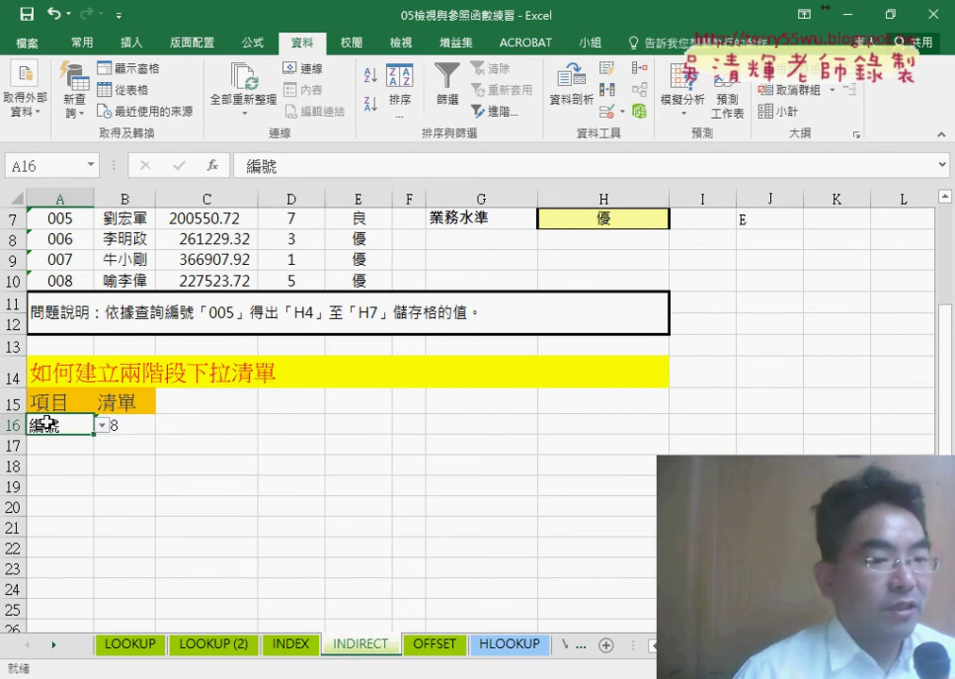
# Step: Switch A16 to 姓名 and view the names B16's list now offers
pyautogui.click(101, 428)
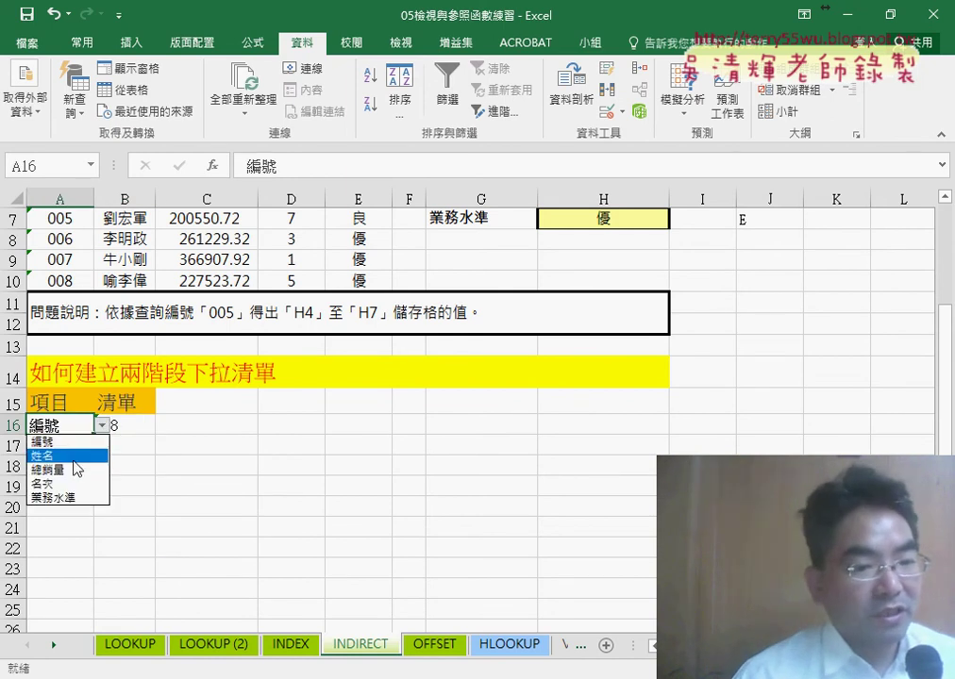
pyautogui.click(73, 459)
pyautogui.click(124, 426)
pyautogui.click(164, 426)
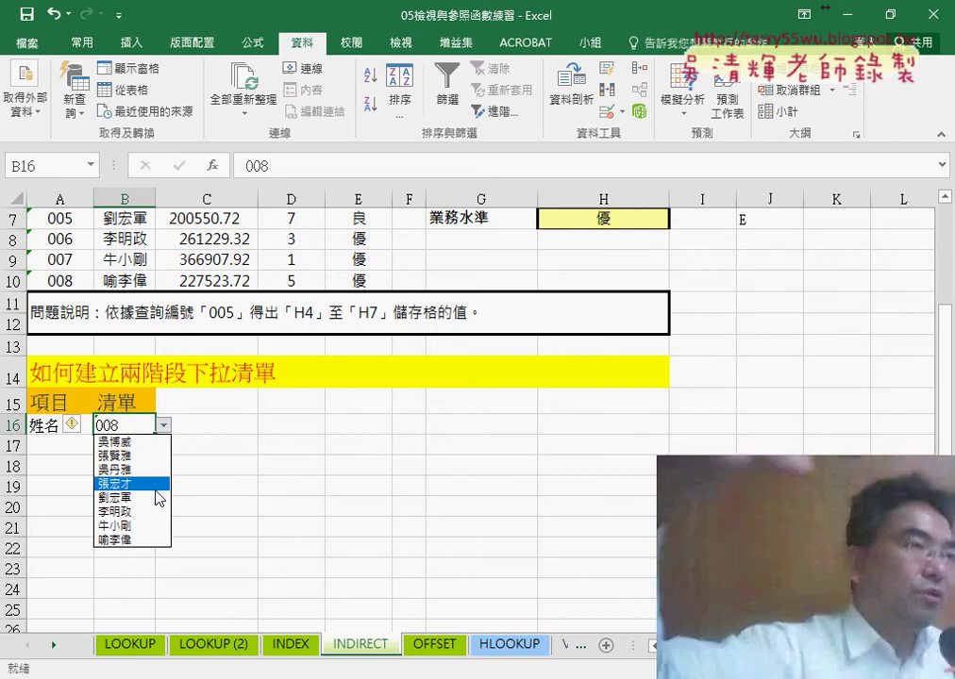
pyautogui.click(120, 427)
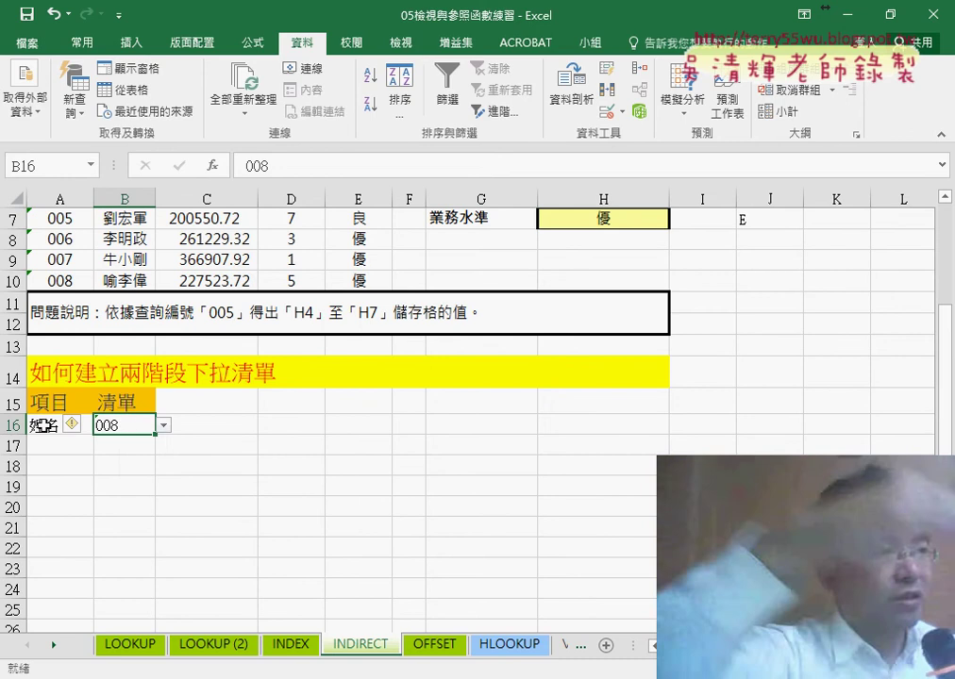
pyautogui.click(44, 425)
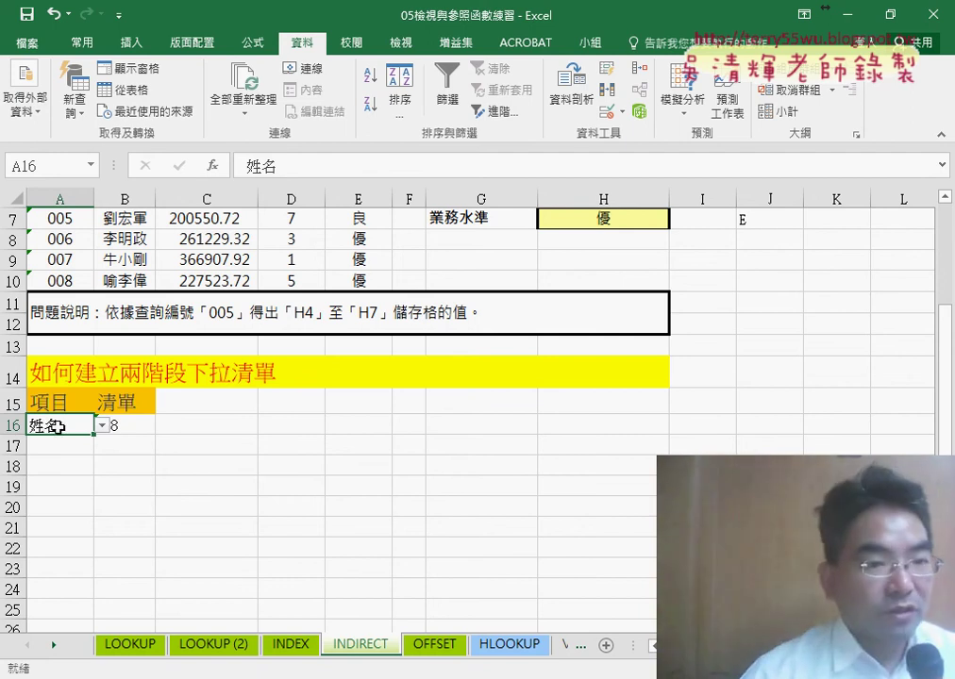
pyautogui.click(62, 401)
pyautogui.click(57, 426)
pyautogui.scroll(1, 57, 427)
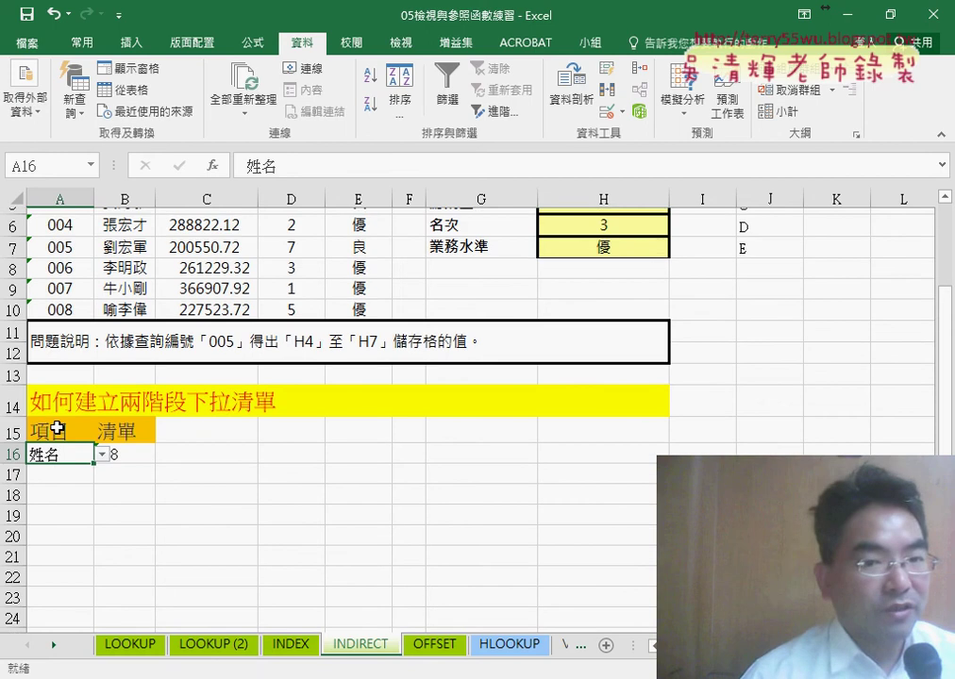
pyautogui.scroll(1, 30, 488)
pyautogui.moveTo(61, 241); pyautogui.dragTo(332, 238)
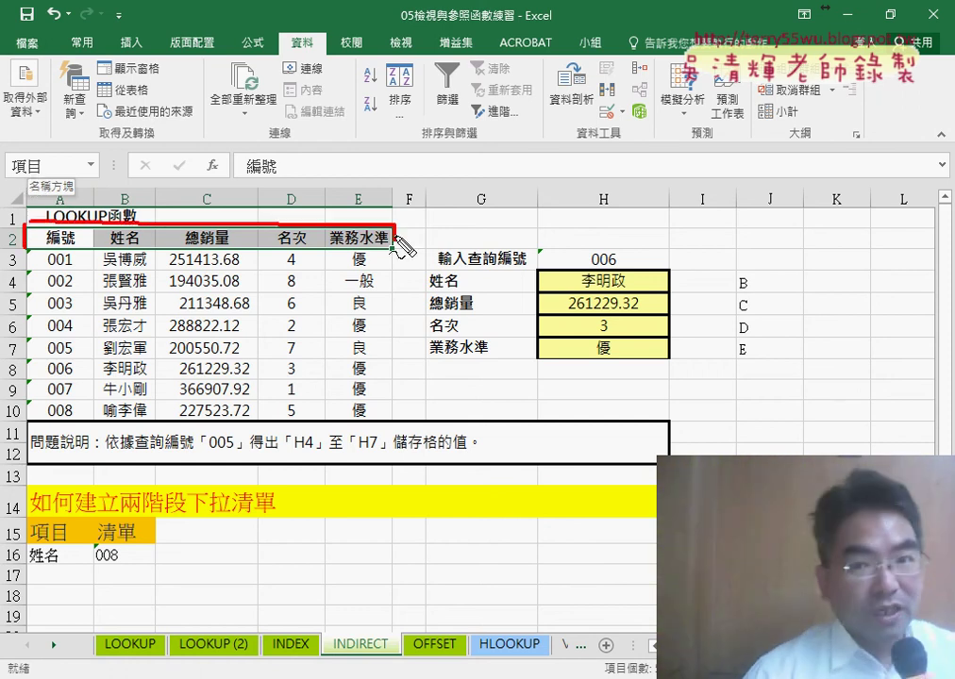
pyautogui.moveTo(36, 231)
pyautogui.mouseDown()
pyautogui.moveTo(221, 266)
pyautogui.moveTo(401, 270)
pyautogui.mouseUp()
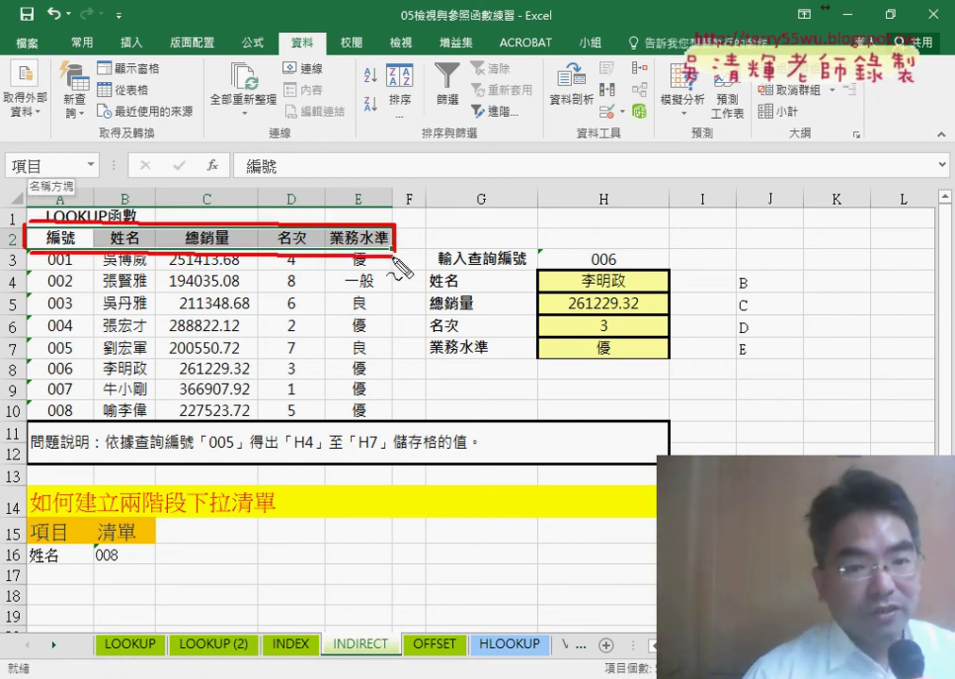
pyautogui.moveTo(141, 225)
pyautogui.mouseDown()
pyautogui.moveTo(52, 161)
pyautogui.moveTo(85, 166)
pyautogui.moveTo(56, 149)
pyautogui.moveTo(80, 161)
pyautogui.mouseUp()
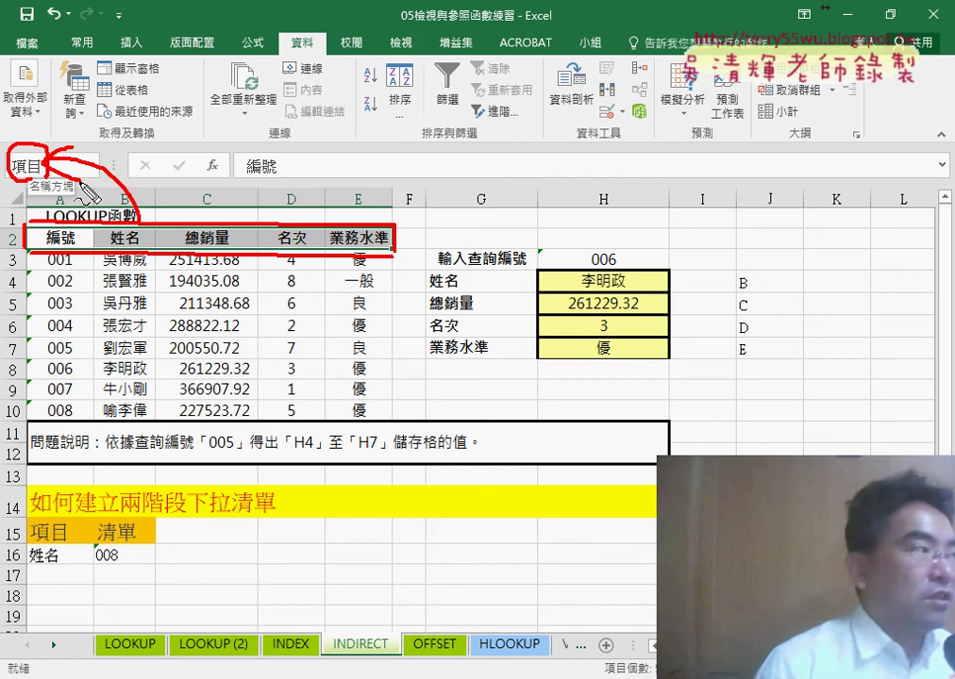
pyautogui.click(62, 560)
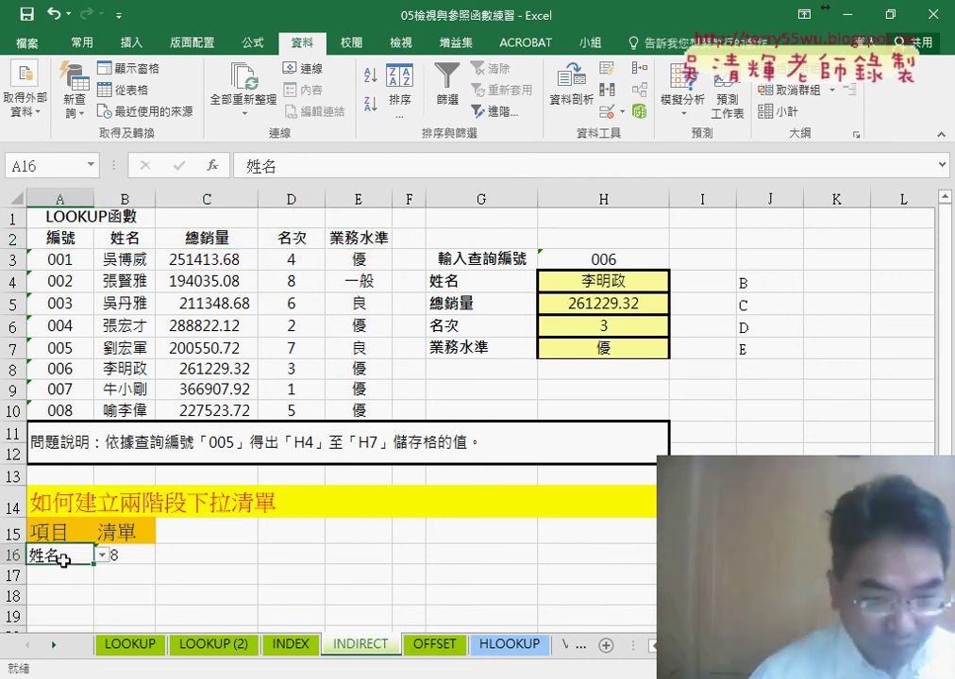
pyautogui.click(614, 112)
pyautogui.click(283, 407)
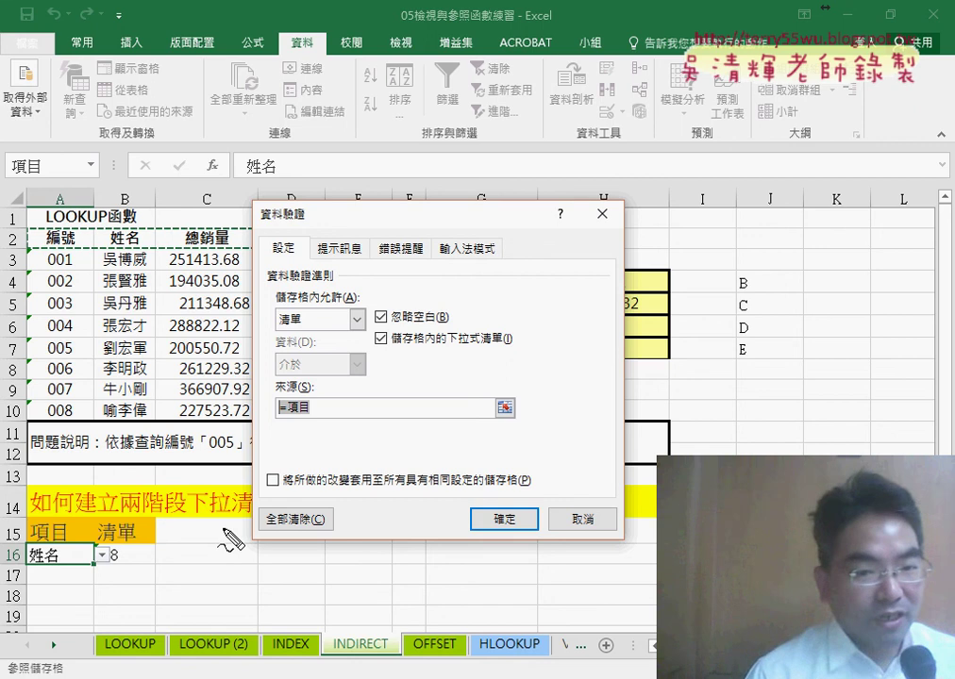
pyautogui.moveTo(130, 573)
pyautogui.mouseDown()
pyautogui.moveTo(151, 567)
pyautogui.moveTo(209, 500)
pyautogui.mouseUp()
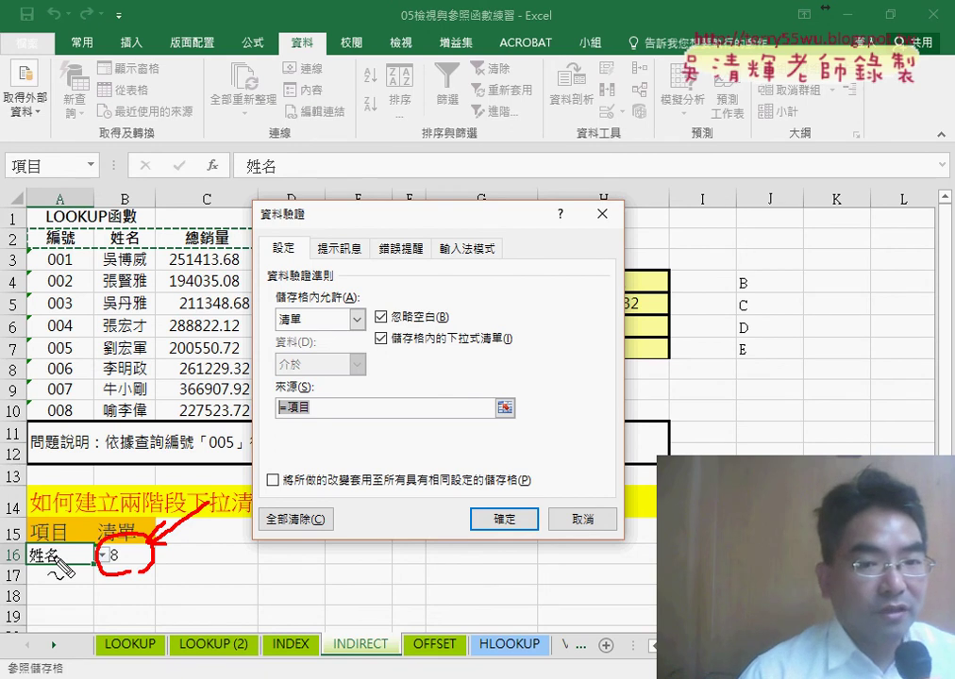
pyautogui.press('Escape')
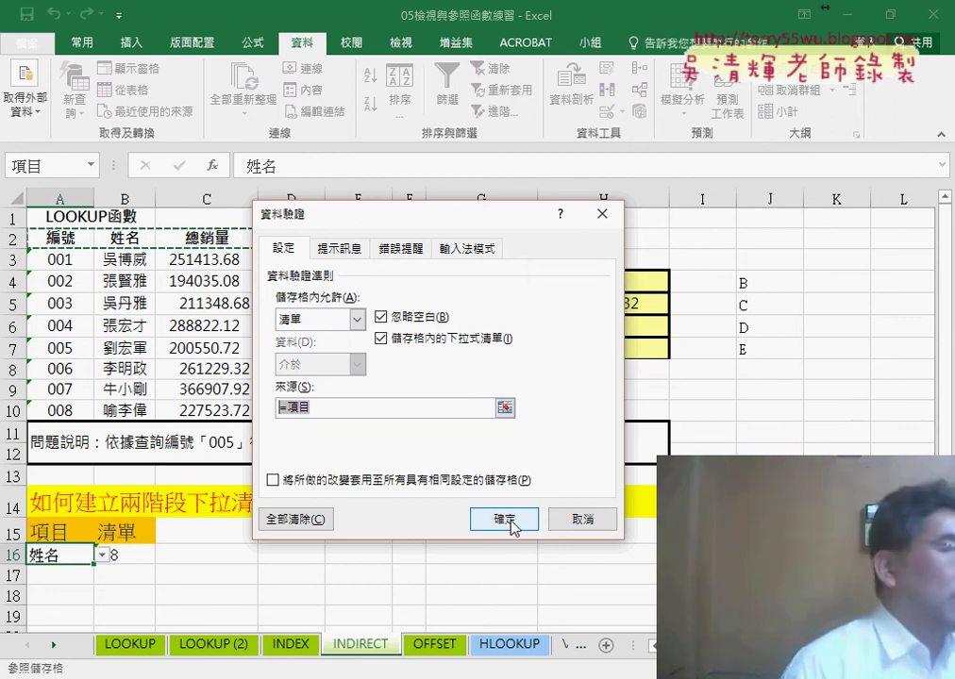
pyautogui.click(504, 520)
# Step: Check B16's name list without changing it, then select B2:E10 with headers 姓名 to 業務水準
pyautogui.click(129, 552)
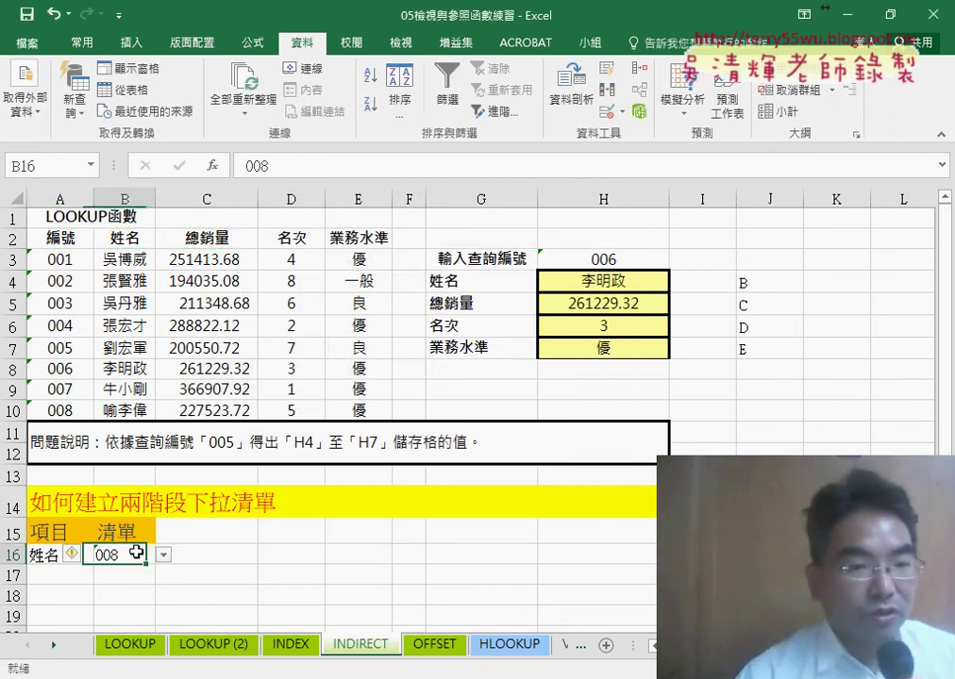
pyautogui.click(163, 559)
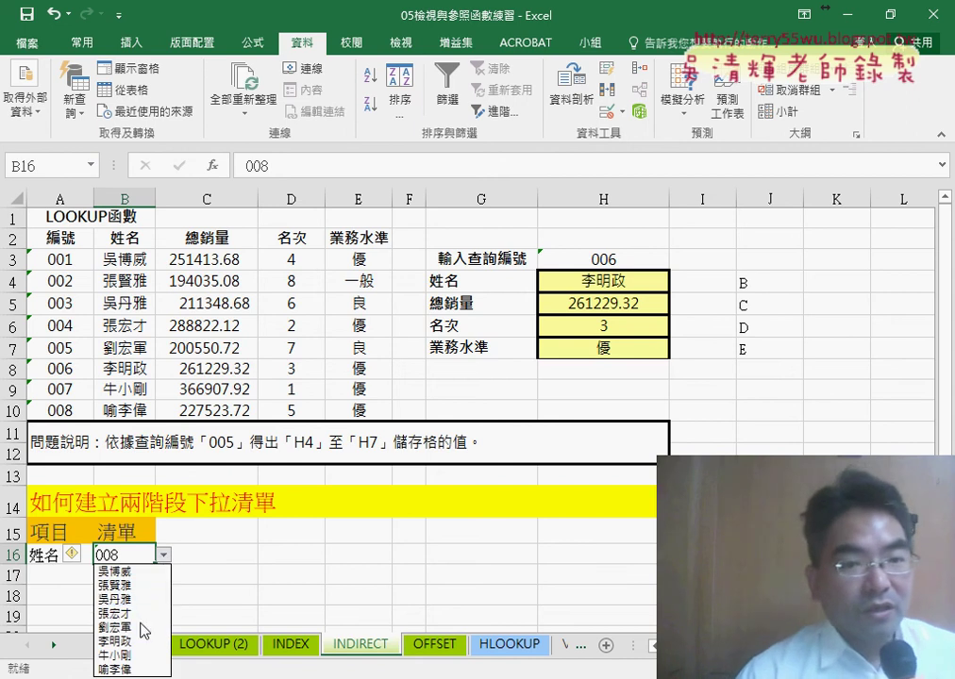
pyautogui.click(255, 562)
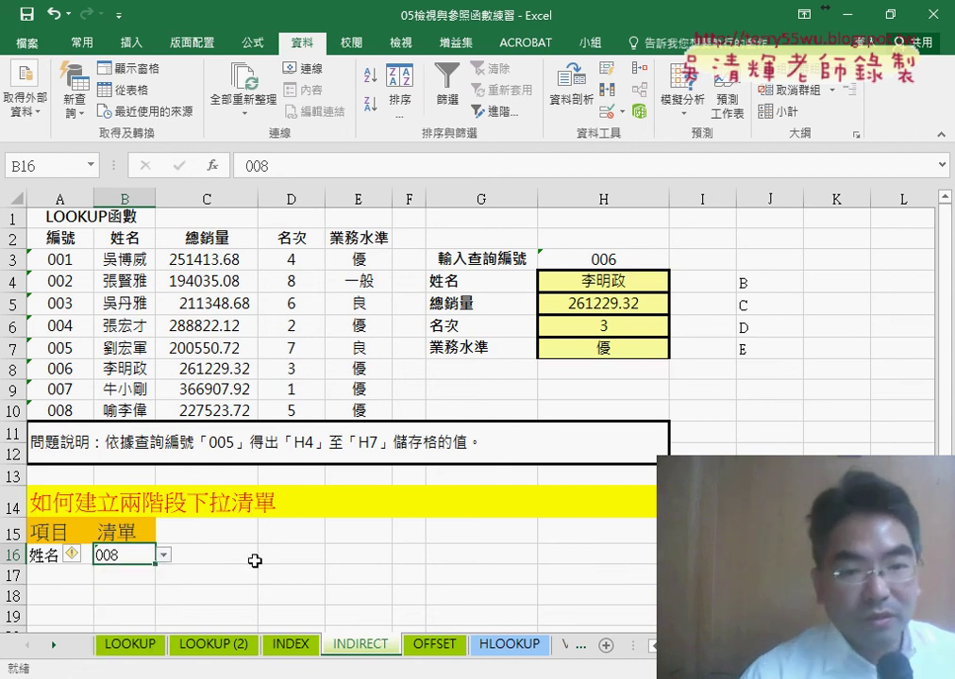
pyautogui.click(87, 240)
pyautogui.moveTo(98, 244); pyautogui.dragTo(376, 405)
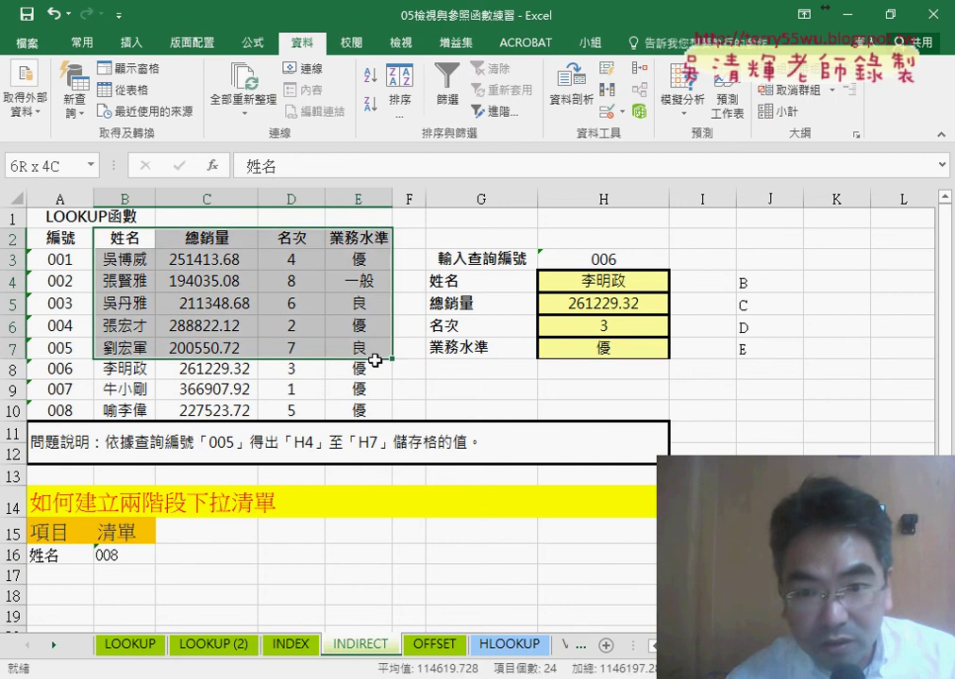
# Step: Cancel Create from Selection after unchecking Left column, then open Name Manager with A2:E2 selected
pyautogui.click(252, 43)
pyautogui.click(493, 116)
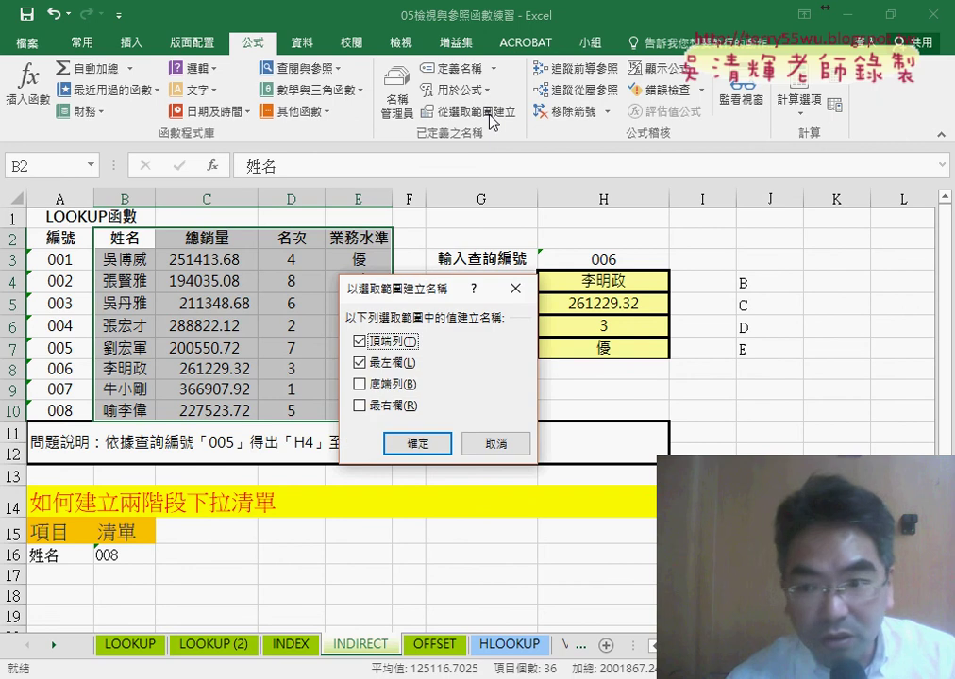
pyautogui.click(328, 295)
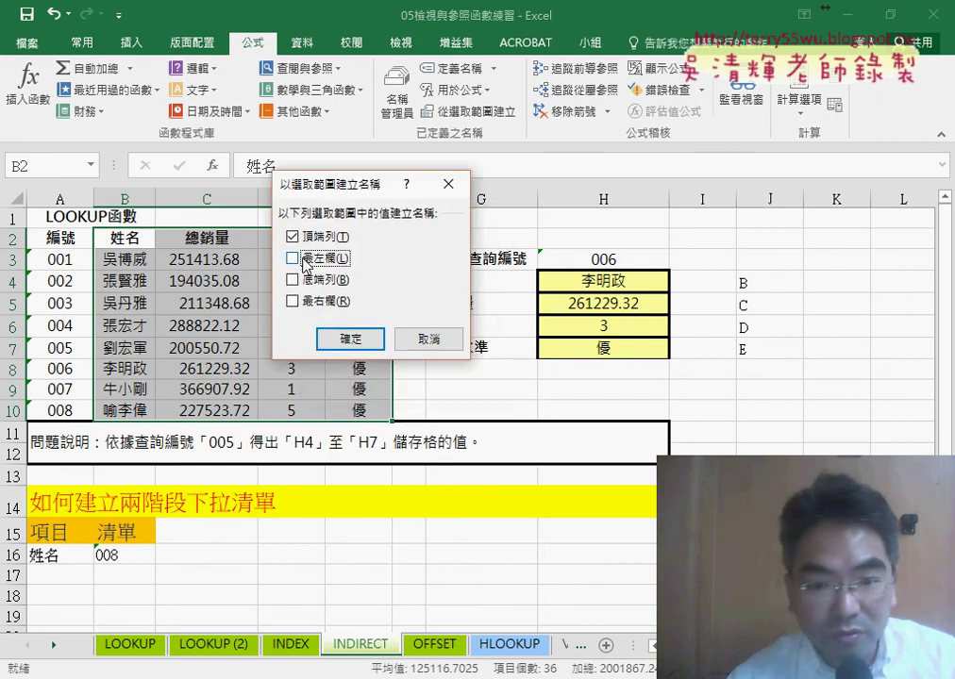
pyautogui.moveTo(387, 220); pyautogui.dragTo(252, 329)
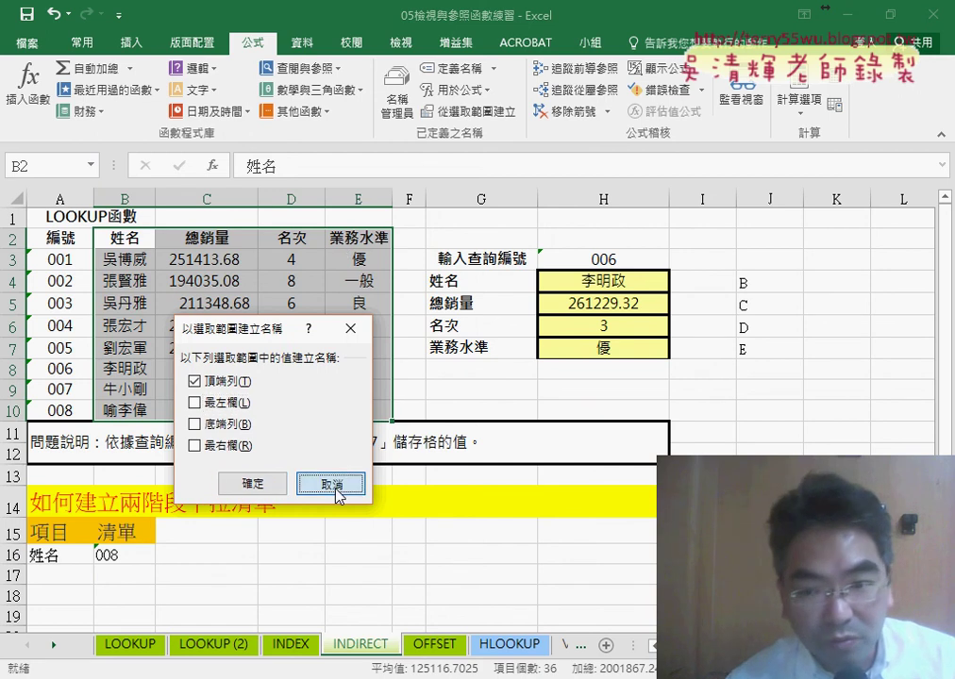
pyautogui.click(326, 485)
pyautogui.moveTo(64, 238)
pyautogui.mouseDown()
pyautogui.moveTo(335, 237)
pyautogui.moveTo(545, 193)
pyautogui.moveTo(576, 178)
pyautogui.mouseUp()
pyautogui.click(397, 95)
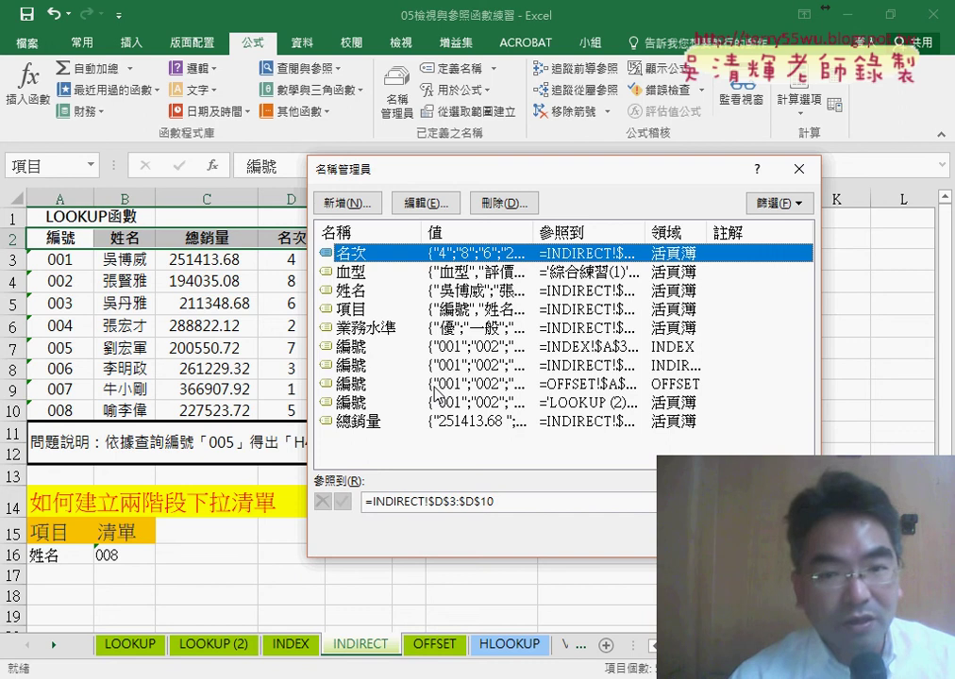
# Step: Compare the four duplicate 編號 names' references in Name Manager and delete all four
pyautogui.moveTo(644, 232)
pyautogui.mouseDown()
pyautogui.moveTo(712, 232)
pyautogui.moveTo(639, 231)
pyautogui.mouseUp()
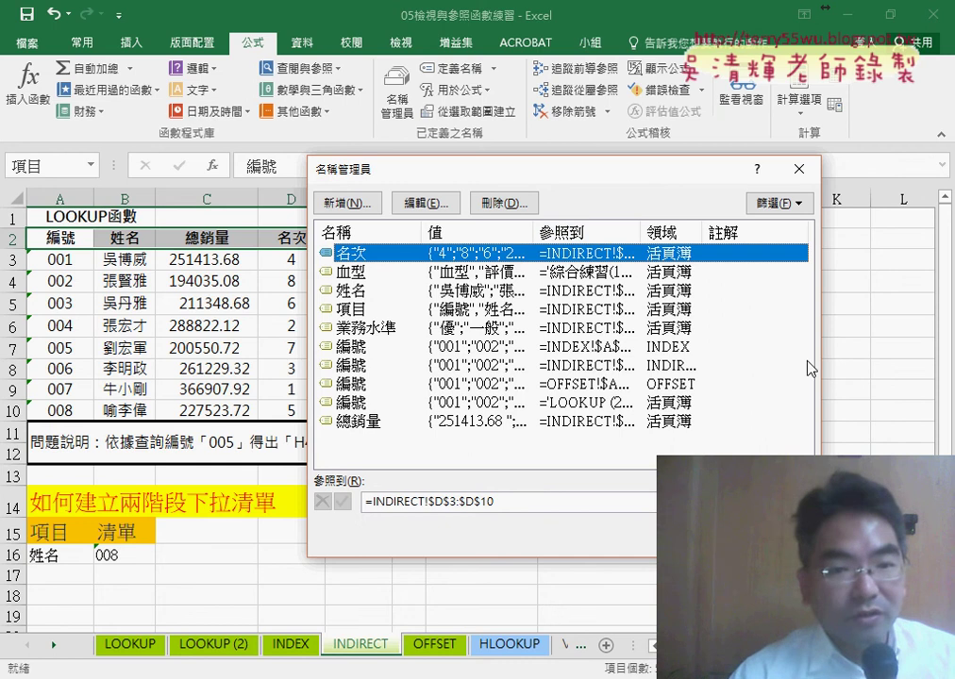
pyautogui.moveTo(820, 355); pyautogui.dragTo(850, 356)
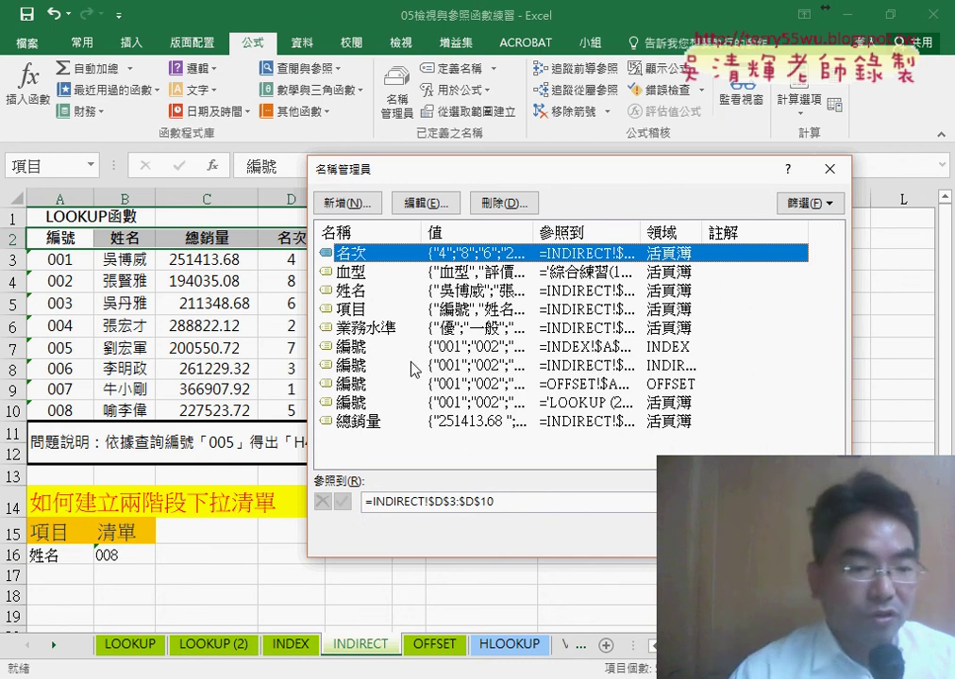
pyautogui.click(349, 346)
pyautogui.click(503, 498)
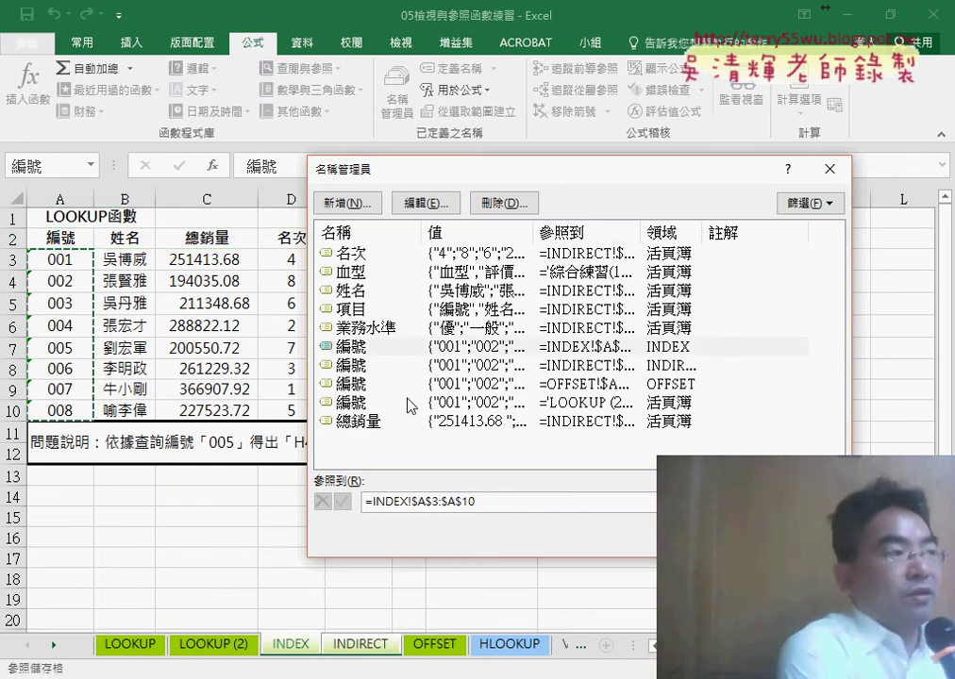
pyautogui.click(401, 365)
pyautogui.click(503, 501)
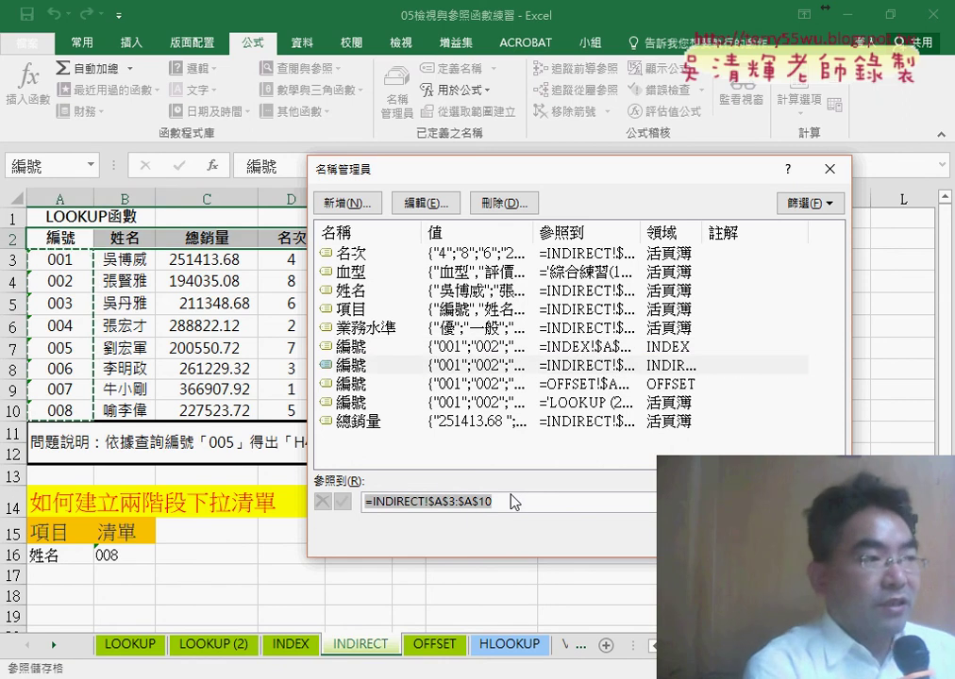
pyautogui.click(377, 387)
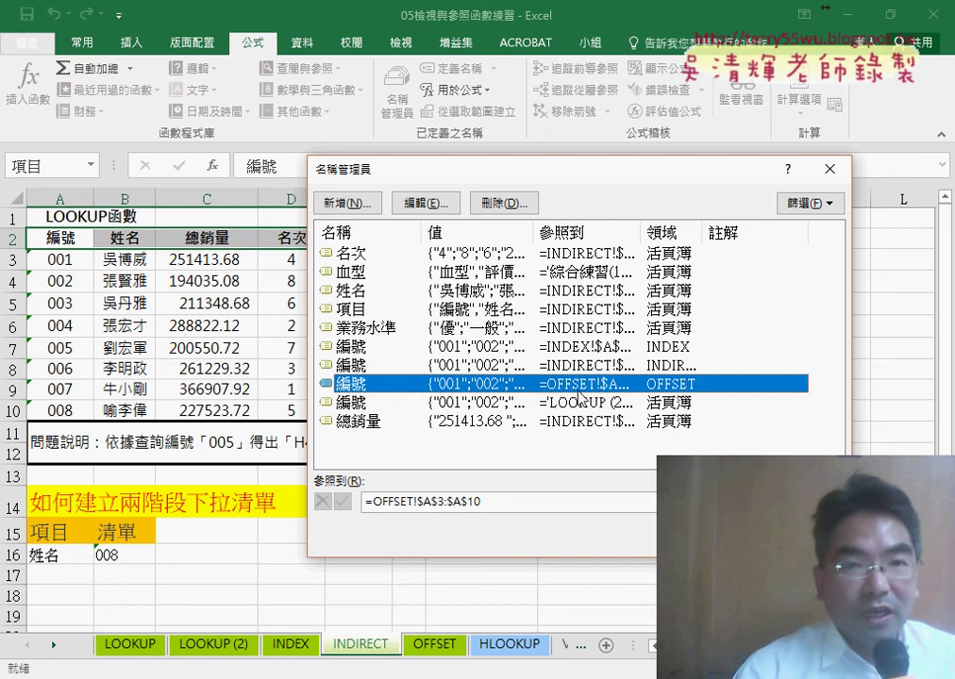
pyautogui.click(354, 346)
pyautogui.keyDown('shift'); pyautogui.click(354, 402); pyautogui.keyUp('shift')
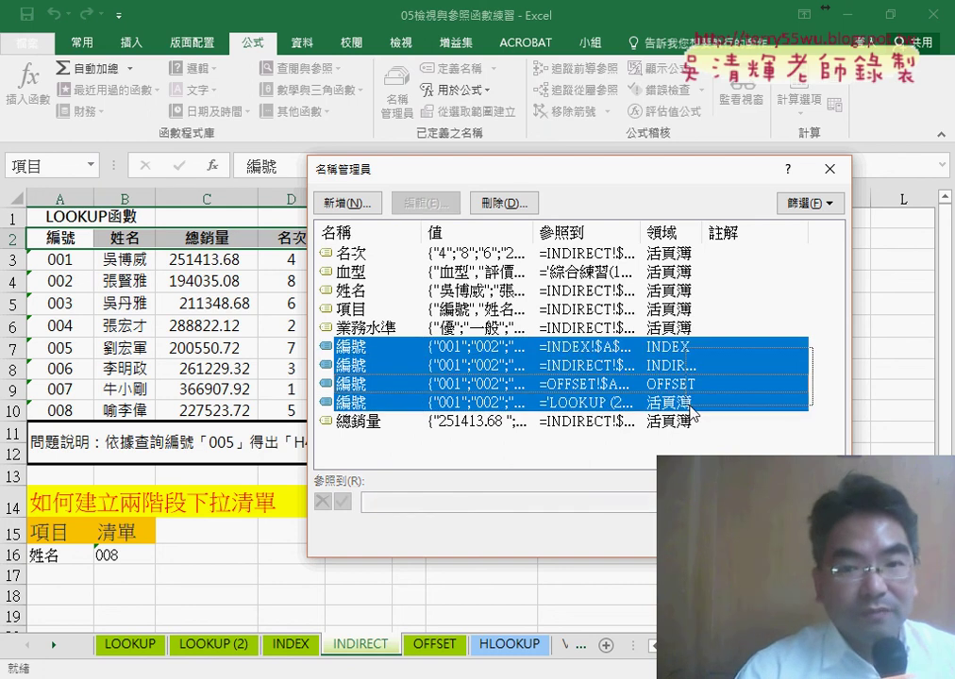
pyautogui.click(503, 203)
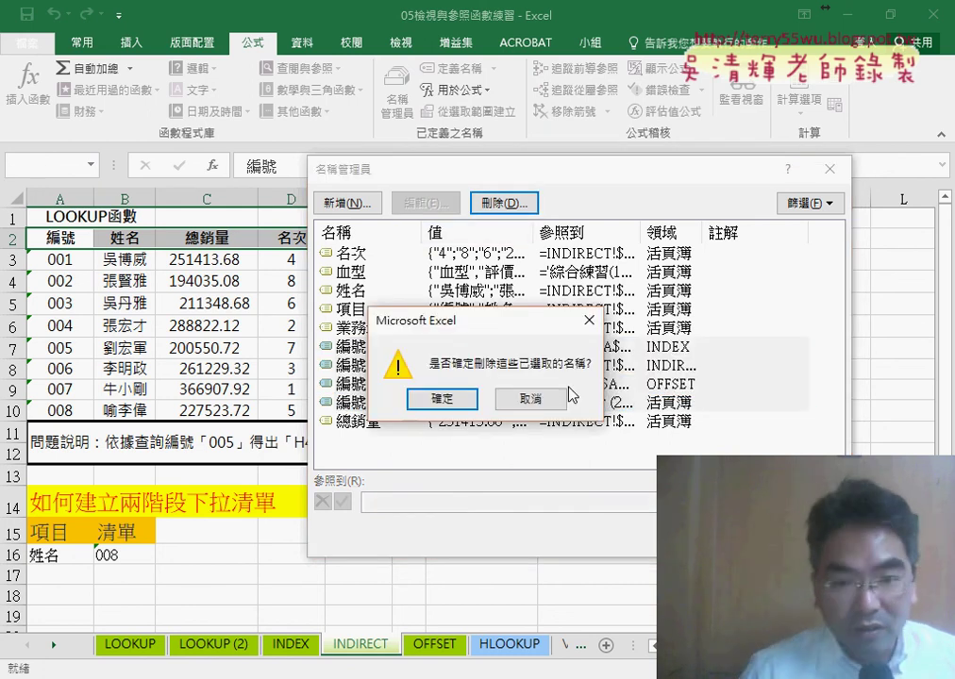
pyautogui.press('Return')
pyautogui.press('Escape')
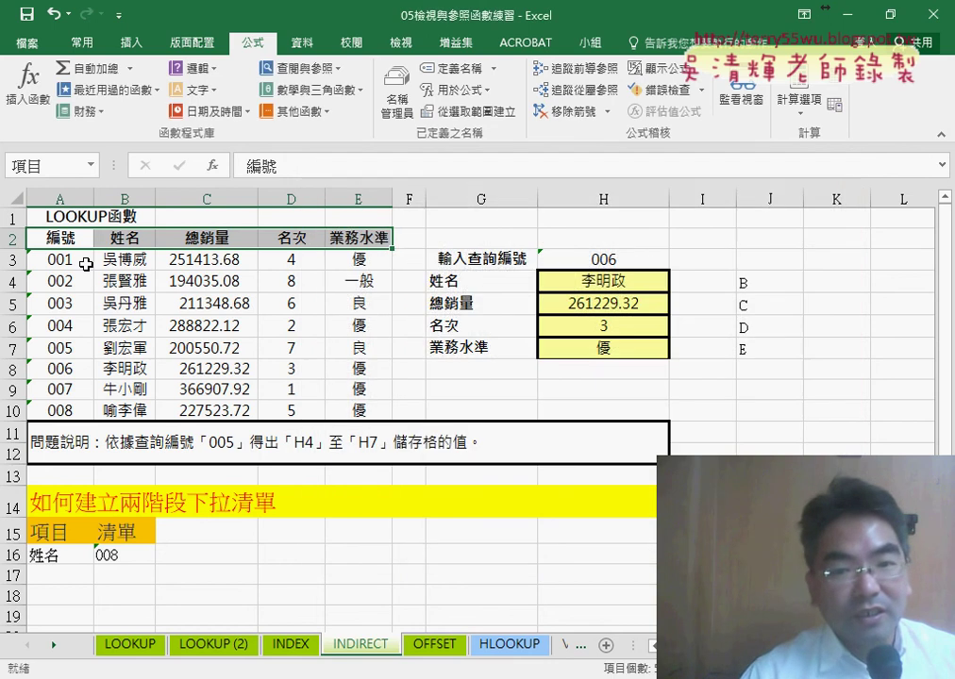
# Step: Create the name 編號 from A2:A10 using its top row
pyautogui.moveTo(60, 238); pyautogui.dragTo(61, 404)
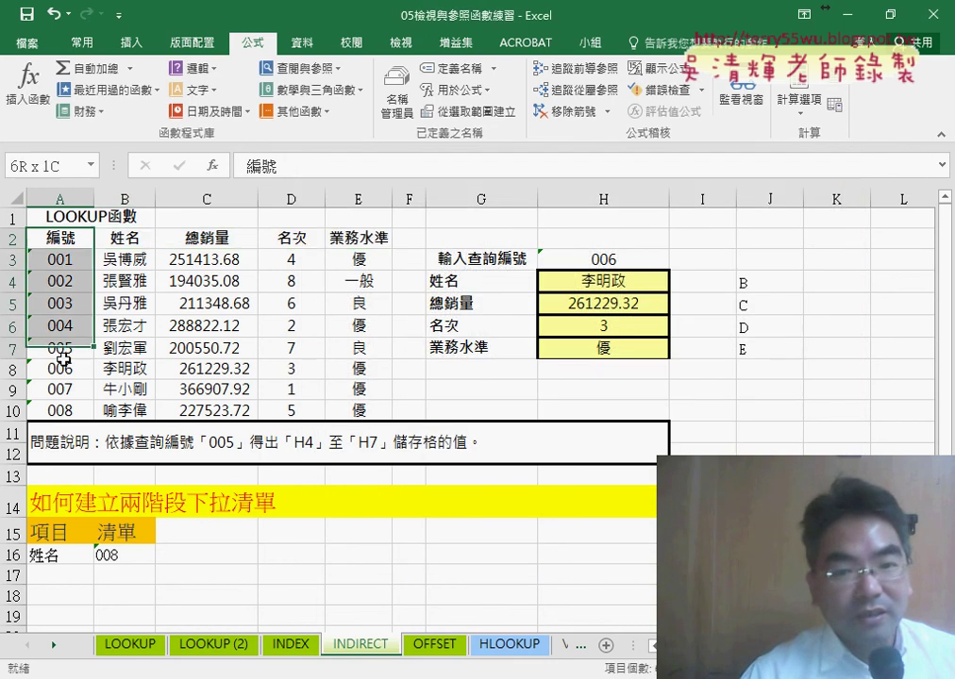
pyautogui.click(472, 112)
pyautogui.click(563, 431)
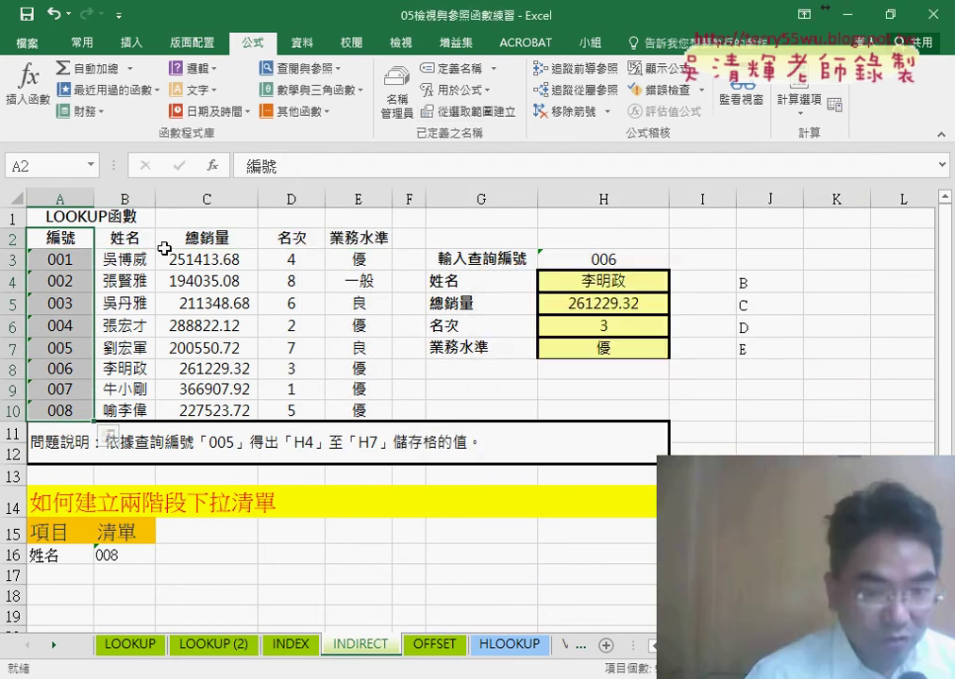
# Step: Verify the new 編號 name in Name Manager, then close it
pyautogui.click(414, 98)
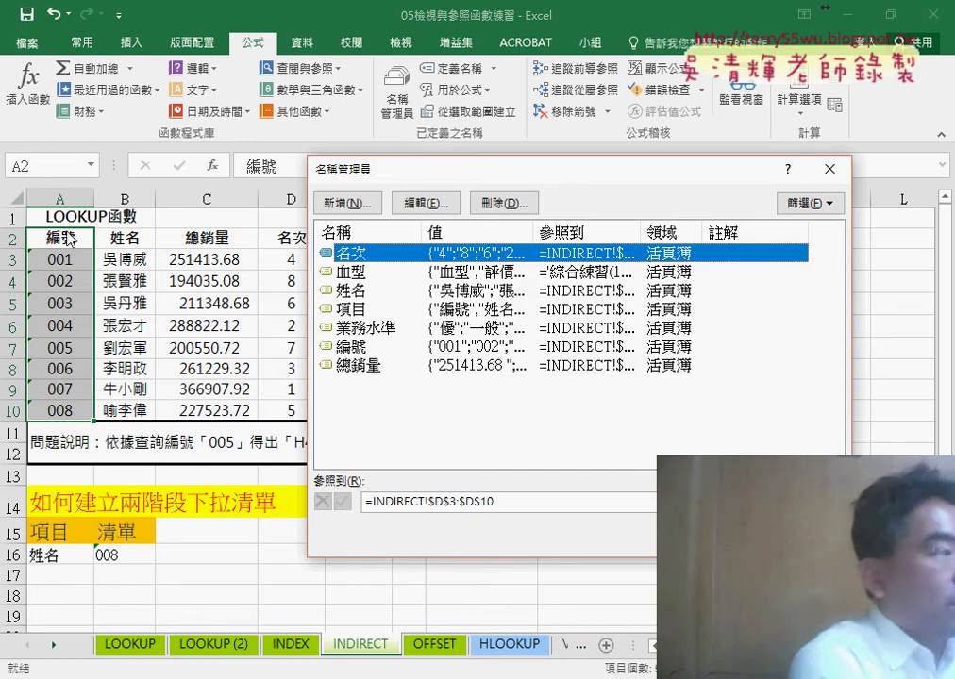
pyautogui.moveTo(349, 169); pyautogui.dragTo(224, 286)
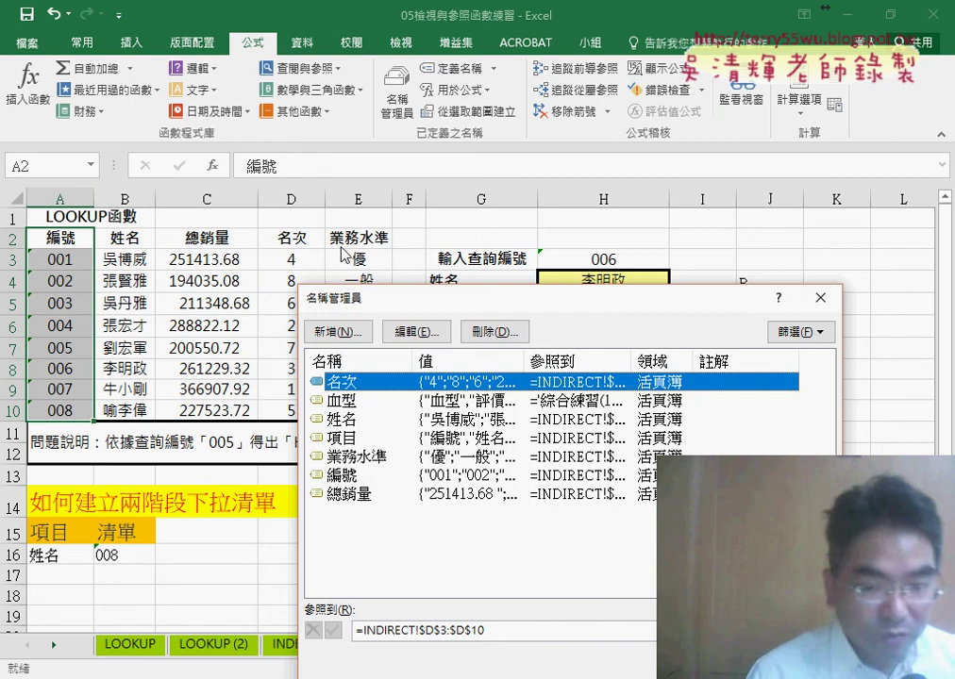
pyautogui.moveTo(404, 305); pyautogui.dragTo(397, 141)
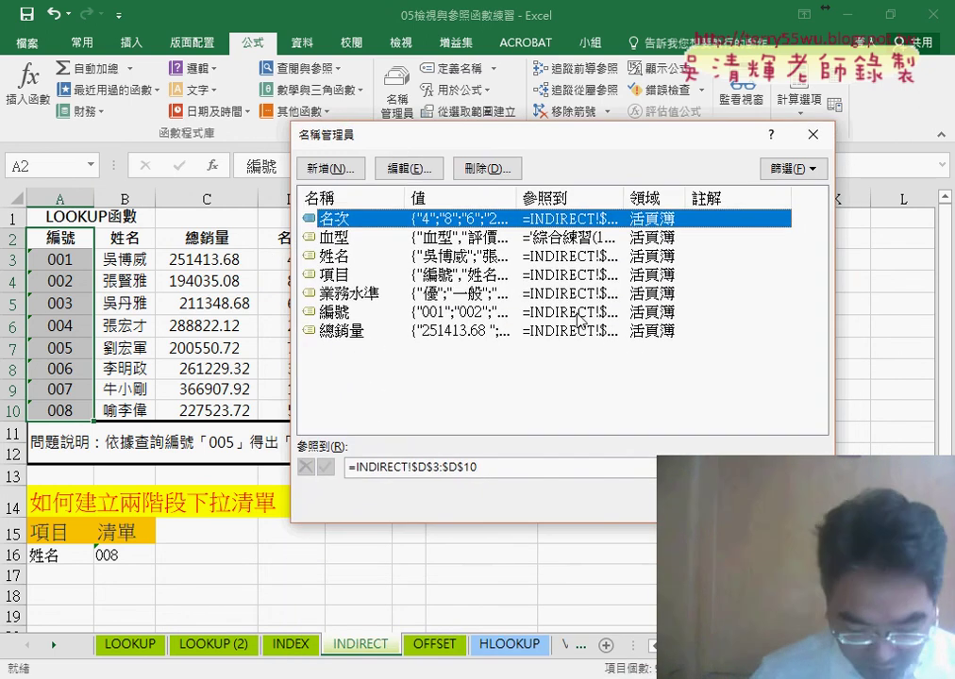
pyautogui.press('Escape')
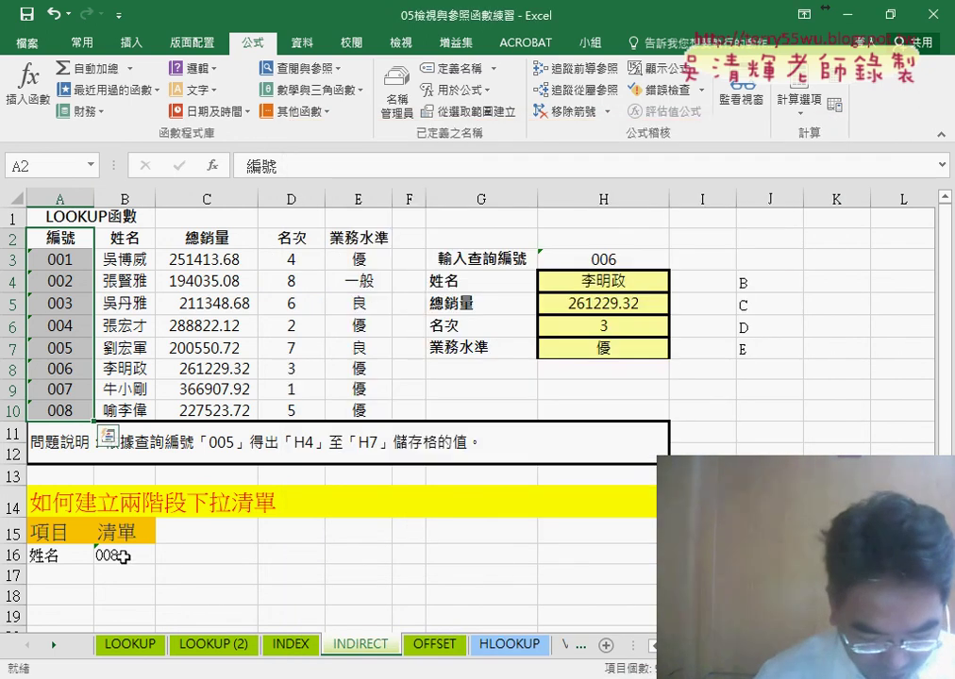
# Step: Clear the =INDIRECT($A$16) source from B16's validation rule, keeping Allow set to List
pyautogui.click(122, 557)
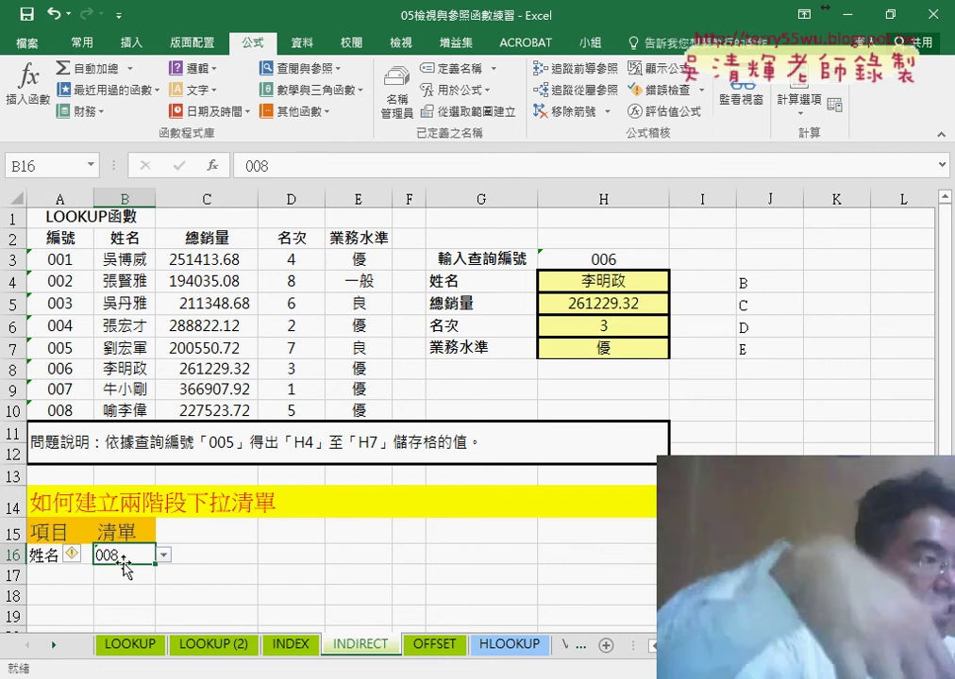
pyautogui.click(307, 45)
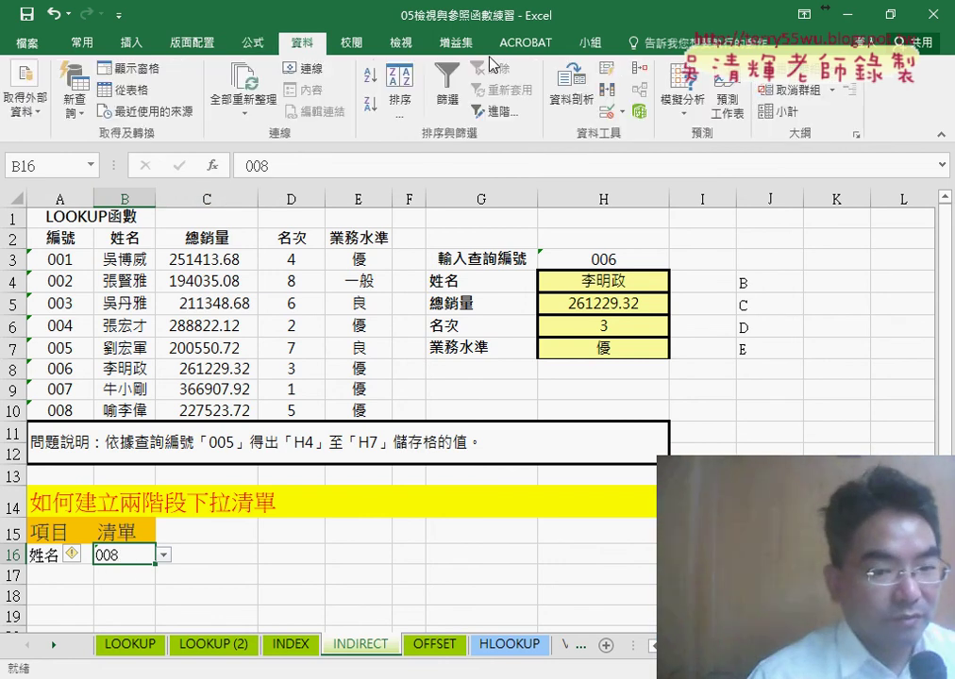
pyautogui.click(609, 111)
pyautogui.click(483, 360)
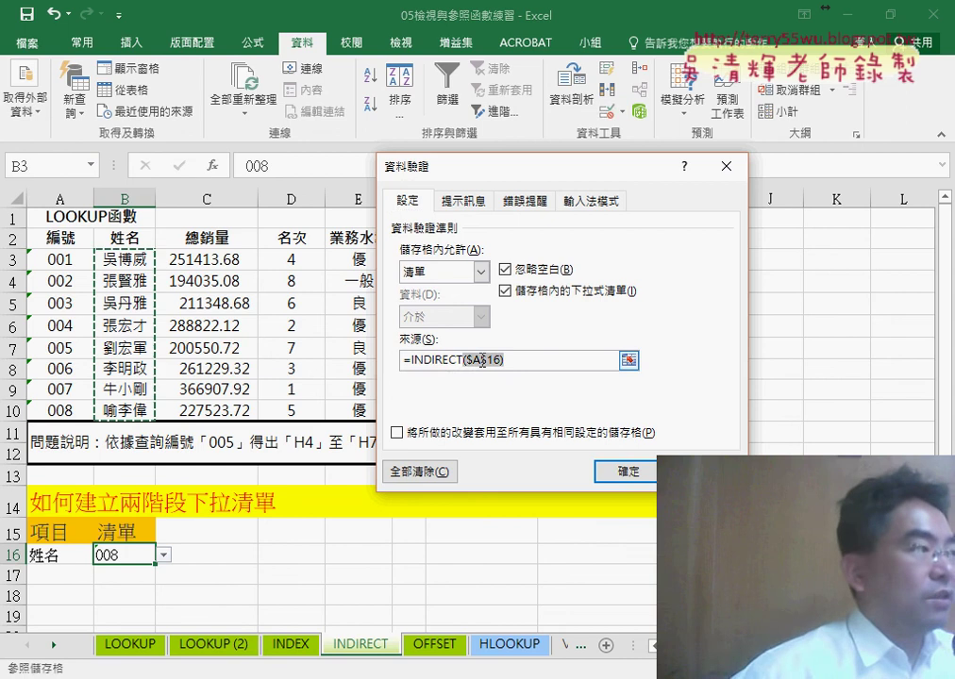
pyautogui.moveTo(482, 359); pyautogui.dragTo(384, 368)
pyautogui.press('Delete')
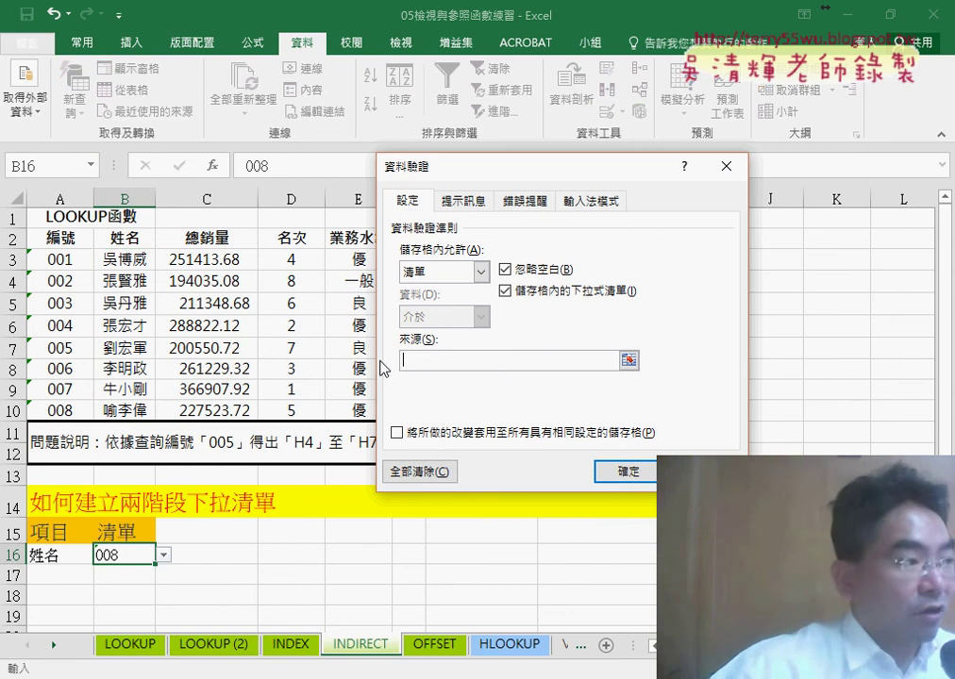
pyautogui.click(479, 273)
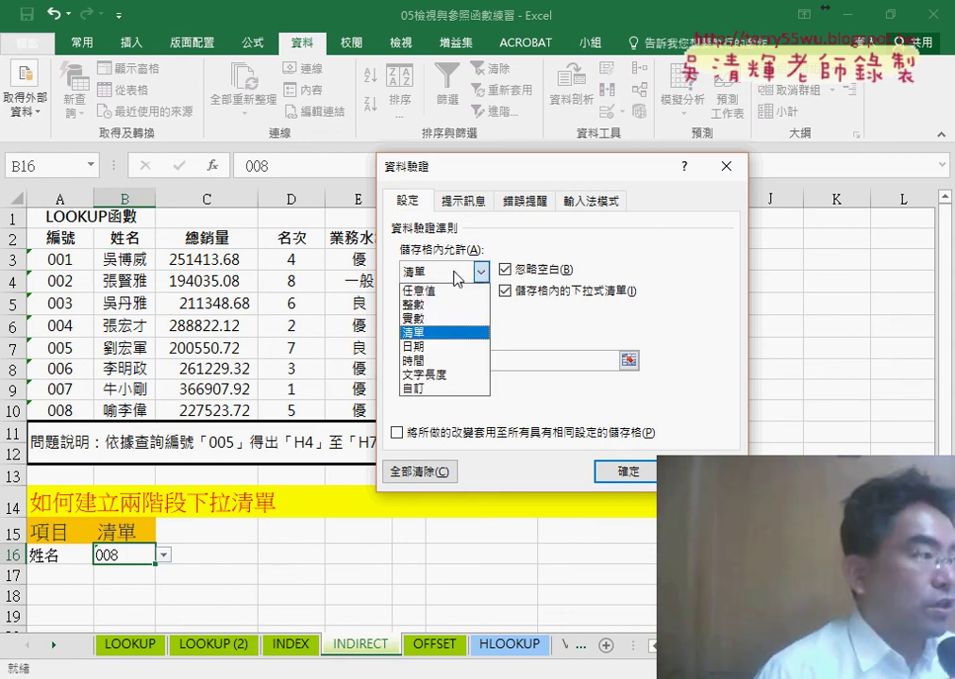
pyautogui.click(458, 273)
pyautogui.click(430, 361)
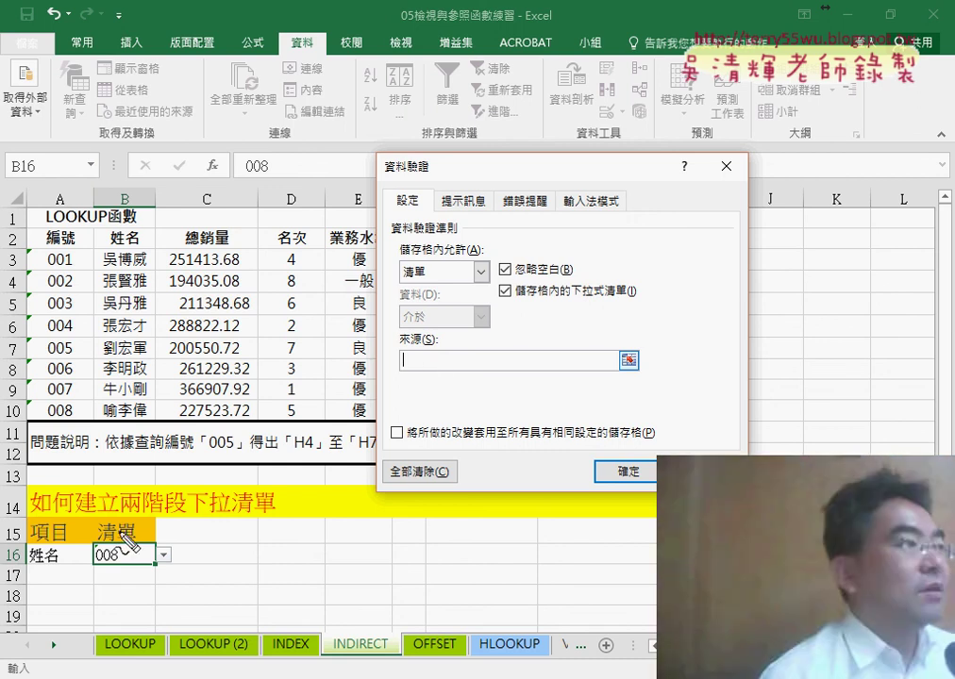
pyautogui.moveTo(118, 517)
pyautogui.mouseDown()
pyautogui.moveTo(56, 538)
pyautogui.moveTo(49, 570)
pyautogui.mouseUp()
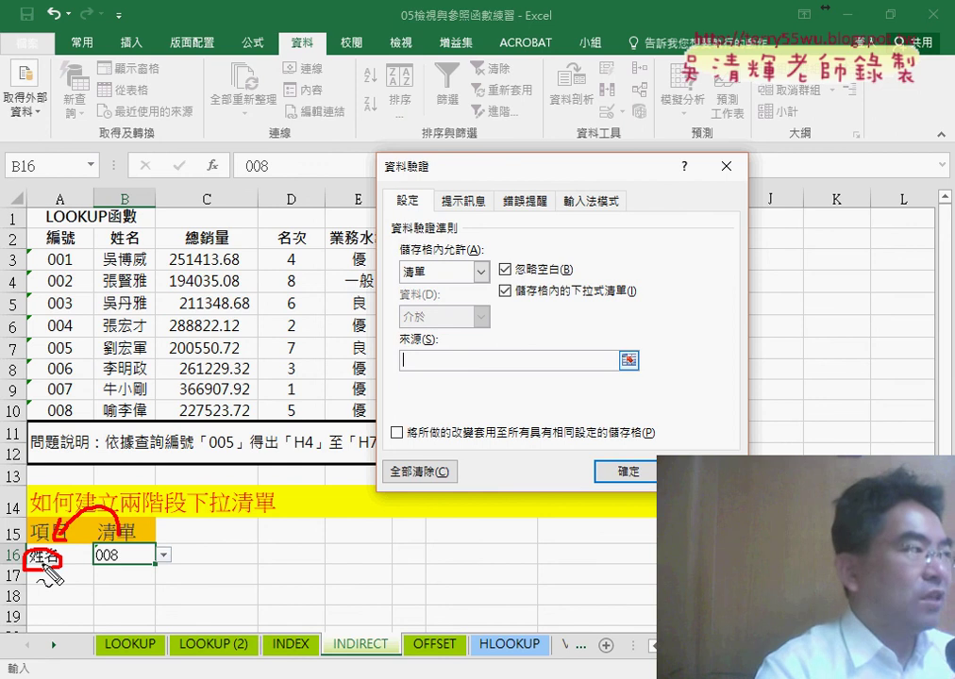
# Step: Enter =indirect( in B16's Source box and add $A$16 by clicking cell A16
pyautogui.press('Escape')
pyautogui.write('=i')
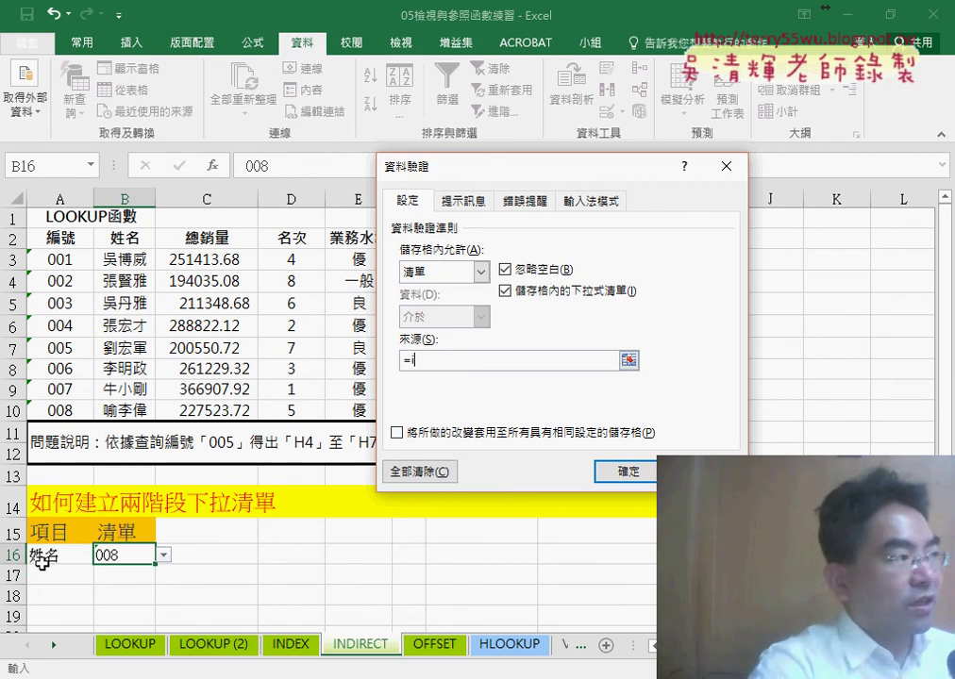
pyautogui.write('ndi')
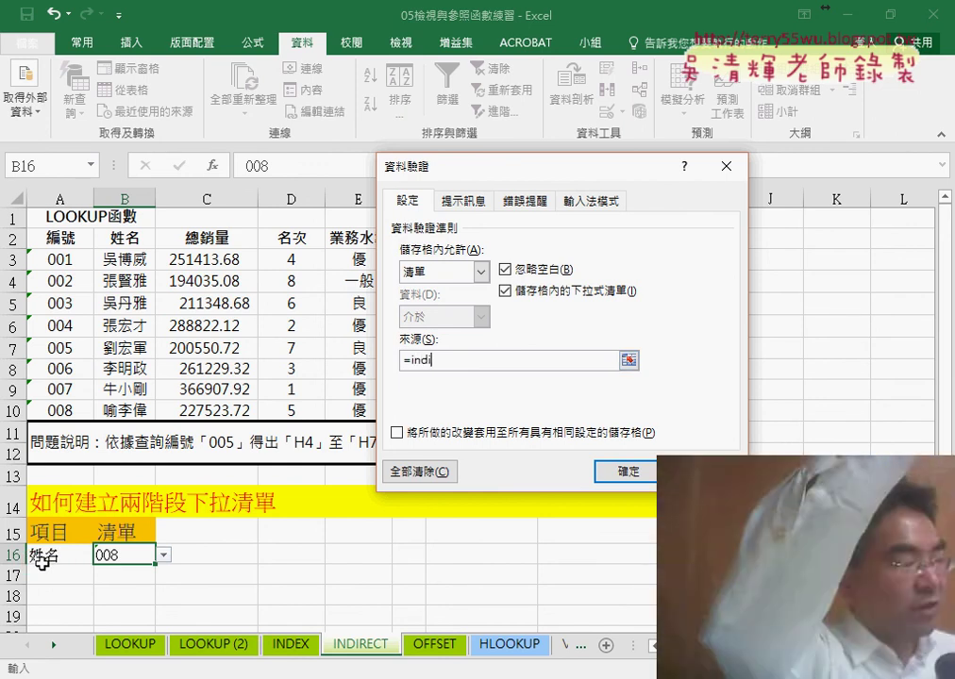
pyautogui.write('rect')
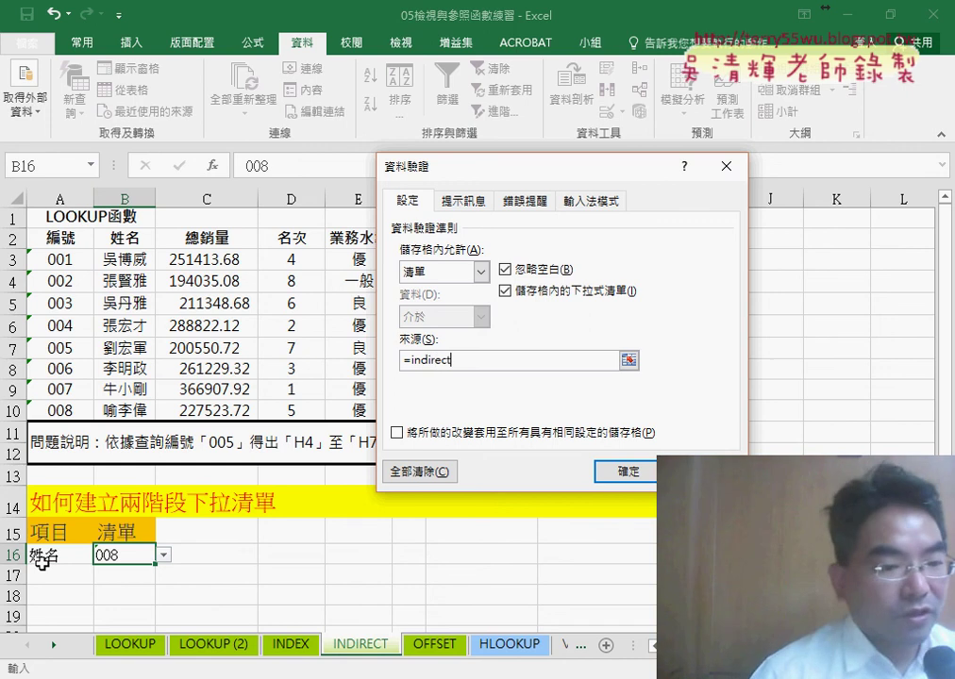
pyautogui.write('(')
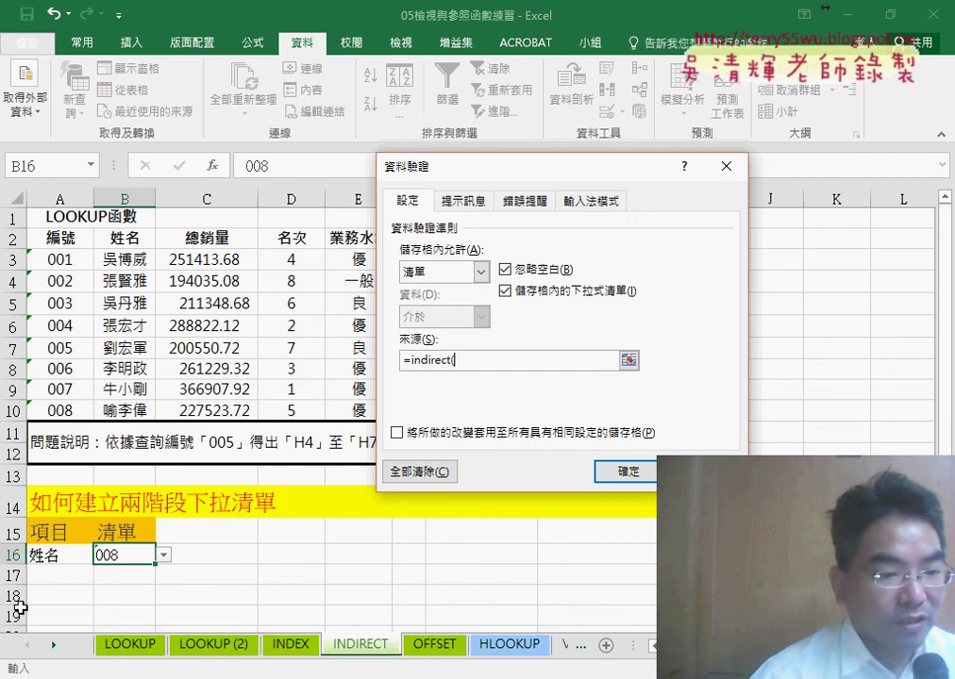
pyautogui.click(71, 559)
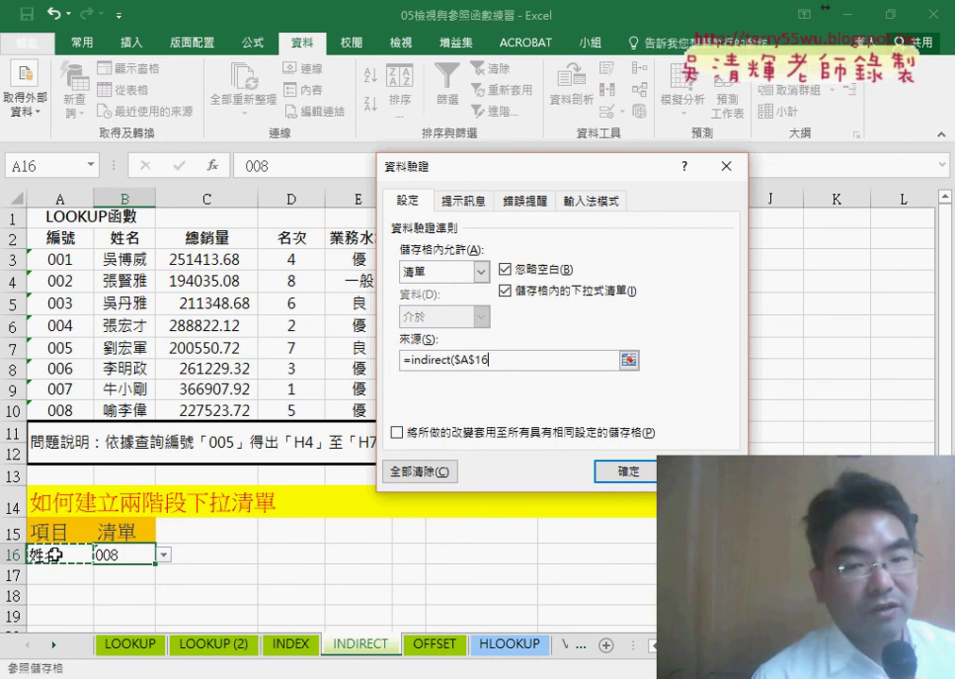
# Step: Close the formula as =indirect($A$16) and confirm B16's list rule with OK
pyautogui.moveTo(49, 545)
pyautogui.mouseDown()
pyautogui.moveTo(62, 562)
pyautogui.moveTo(52, 547)
pyautogui.mouseUp()
pyautogui.moveTo(137, 227); pyautogui.dragTo(132, 230)
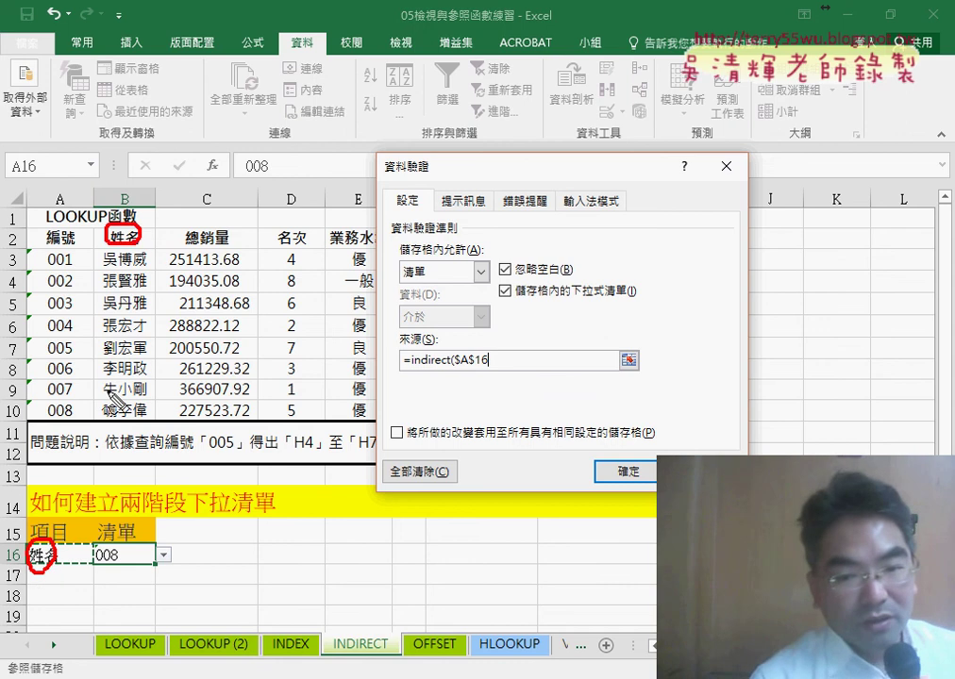
pyautogui.moveTo(33, 536); pyautogui.dragTo(130, 225)
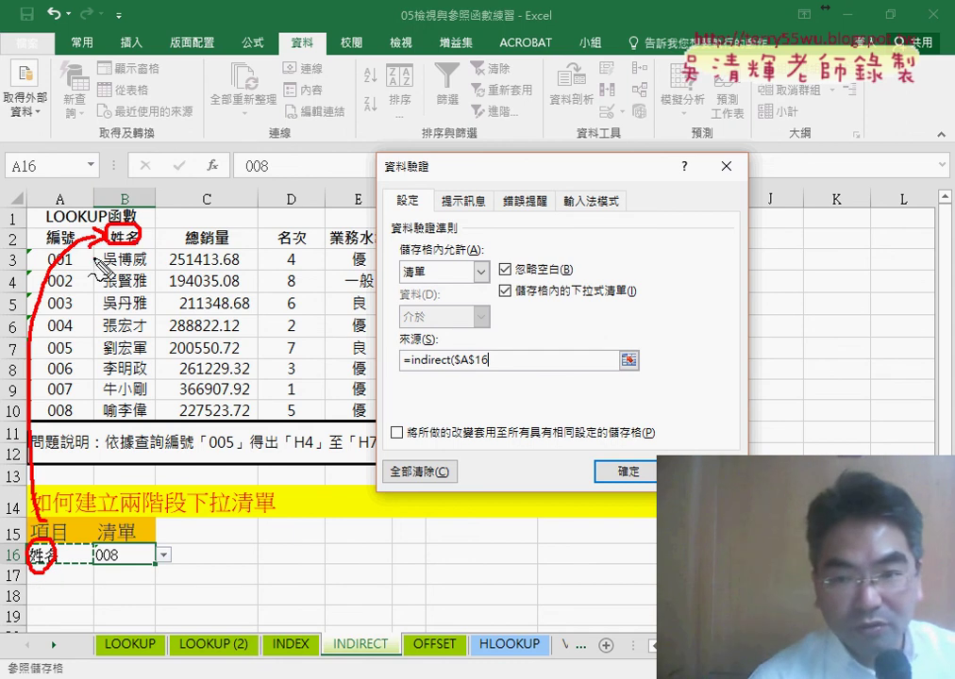
pyautogui.moveTo(91, 420); pyautogui.dragTo(142, 422)
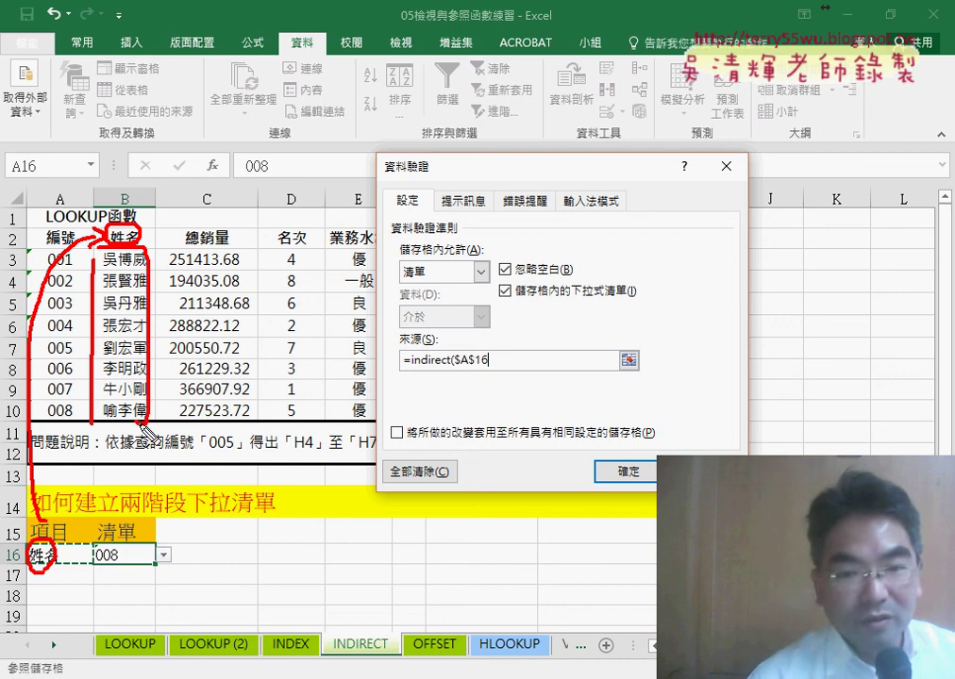
pyautogui.moveTo(155, 333)
pyautogui.mouseDown()
pyautogui.moveTo(366, 338)
pyautogui.moveTo(393, 358)
pyautogui.mouseUp()
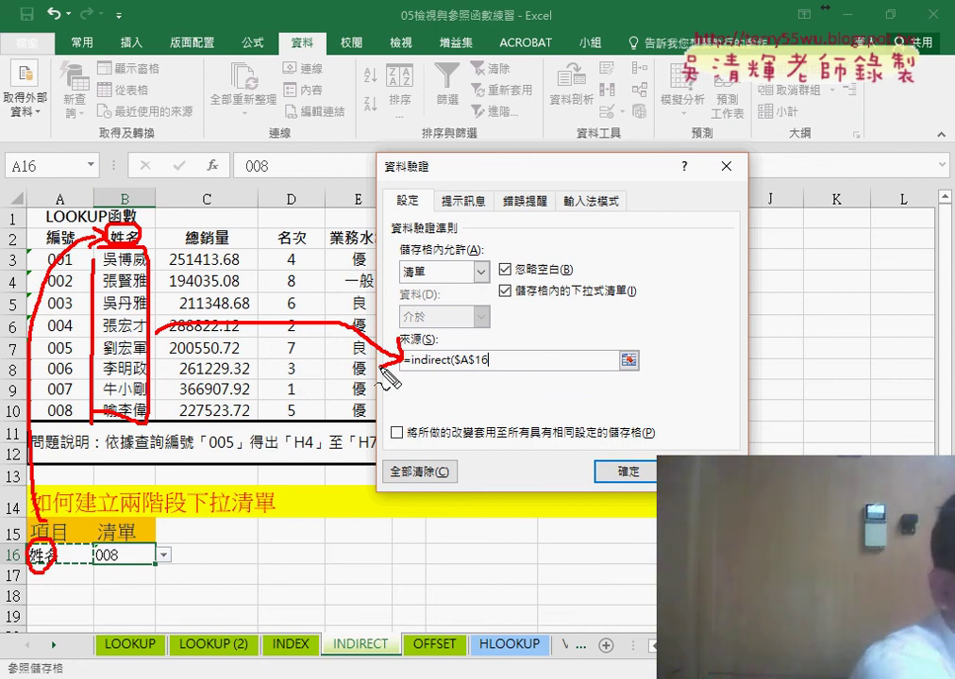
pyautogui.press('Escape')
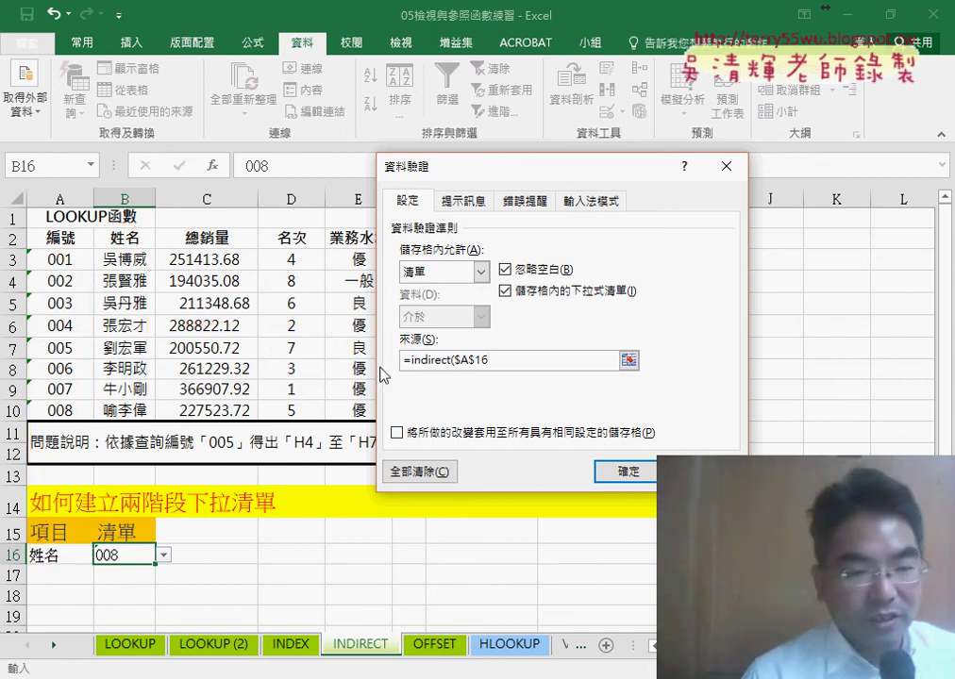
pyautogui.write(')')
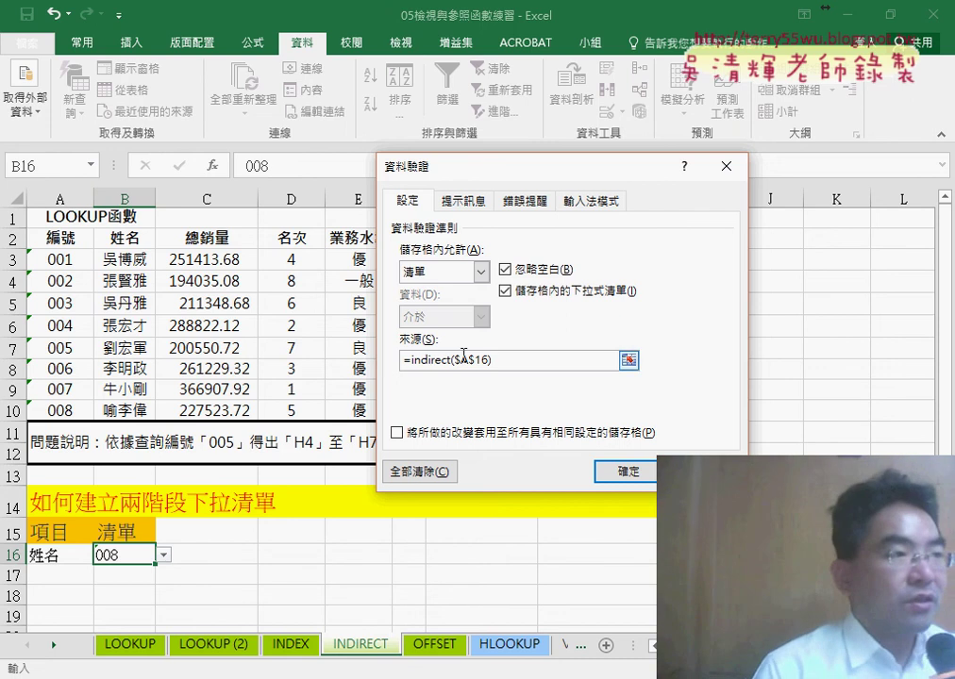
pyautogui.moveTo(454, 361); pyautogui.dragTo(478, 362)
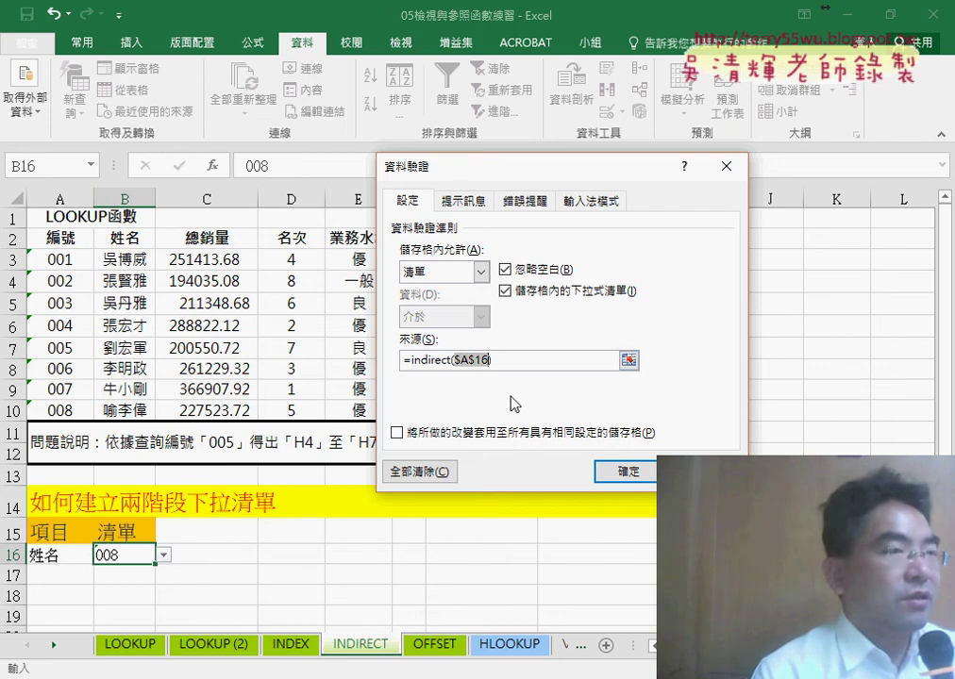
pyautogui.click(626, 471)
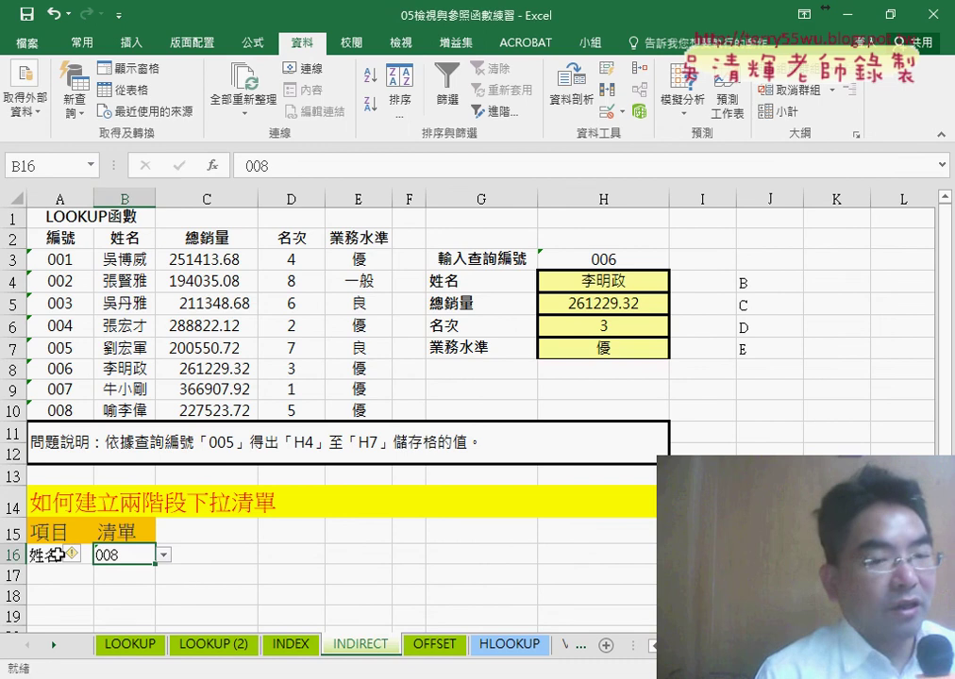
# Step: Pick the first salesperson's name from B16's dependent list
pyautogui.click(71, 554)
pyautogui.click(39, 578)
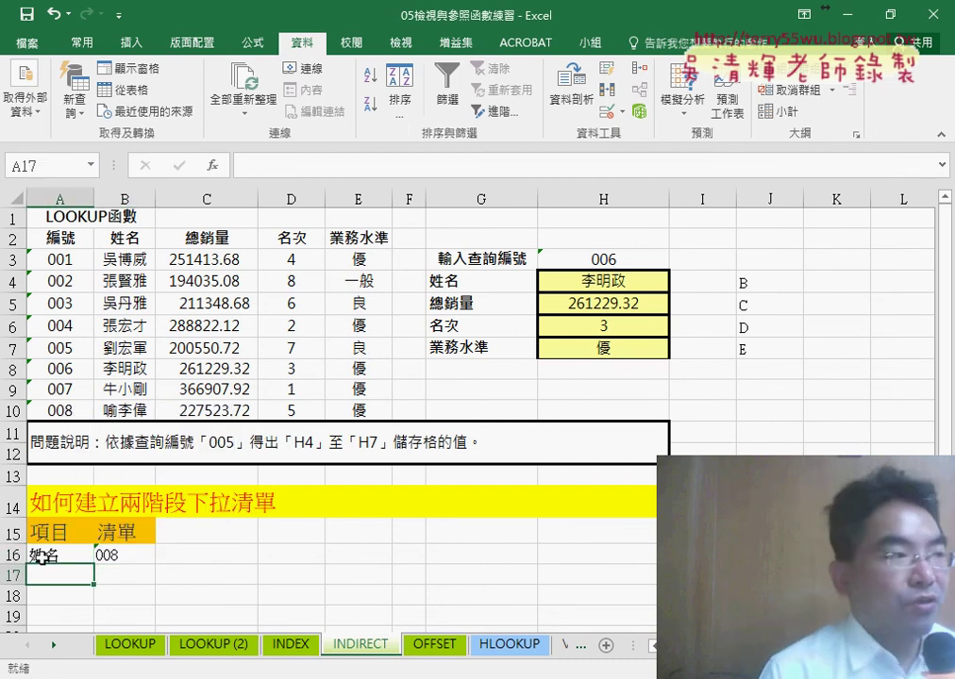
pyautogui.click(42, 558)
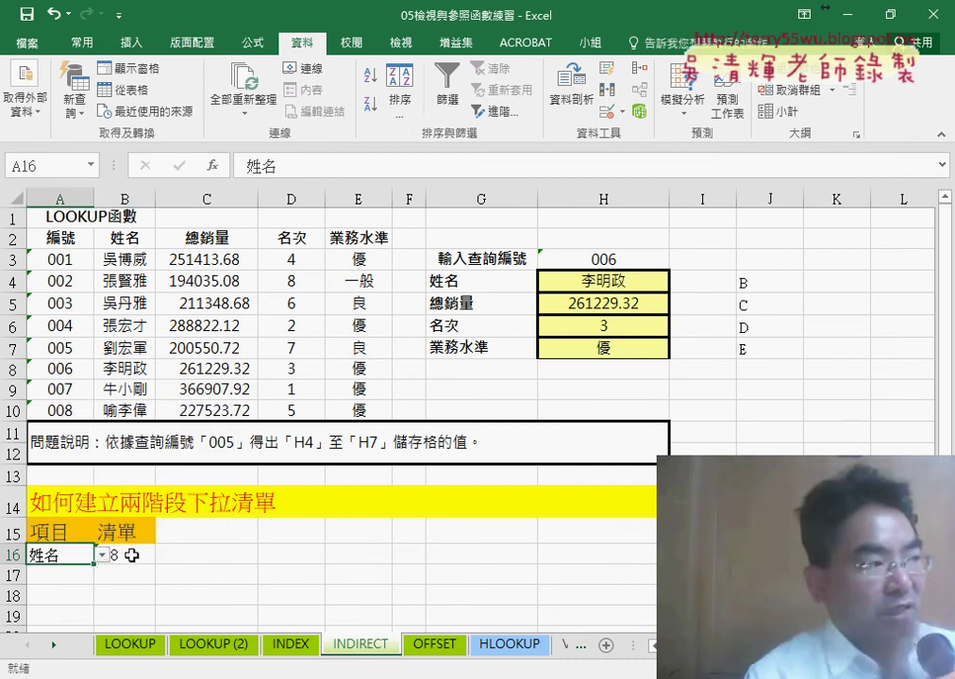
pyautogui.click(132, 556)
pyautogui.click(164, 557)
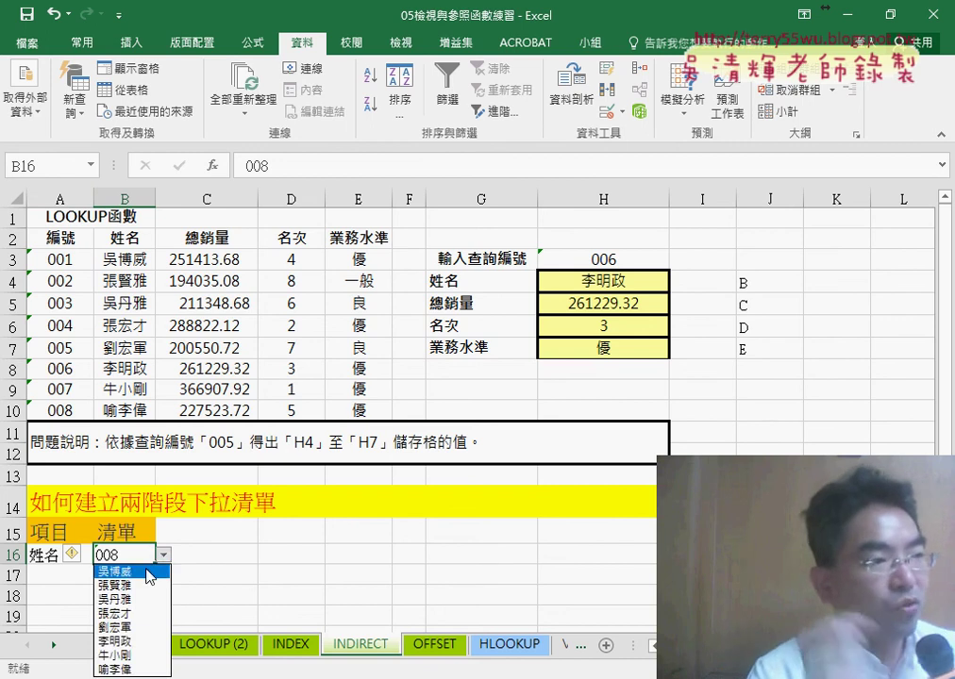
pyautogui.click(141, 570)
# Step: Change A16 to 編號 and confirm B16's list now shows codes 001–008
pyautogui.click(79, 557)
pyautogui.click(103, 559)
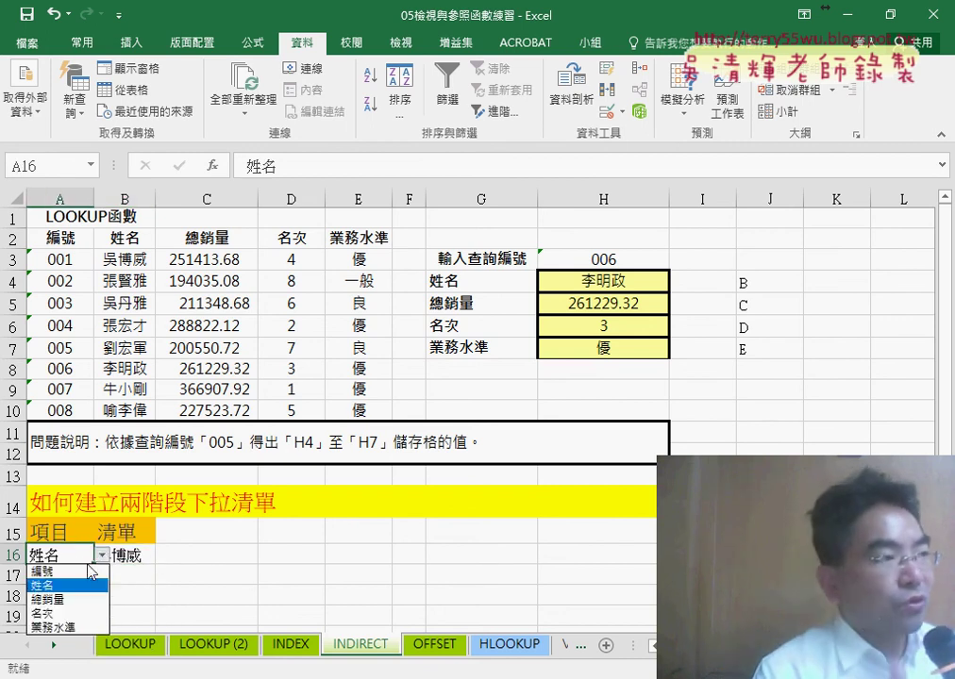
pyautogui.click(90, 570)
pyautogui.click(132, 557)
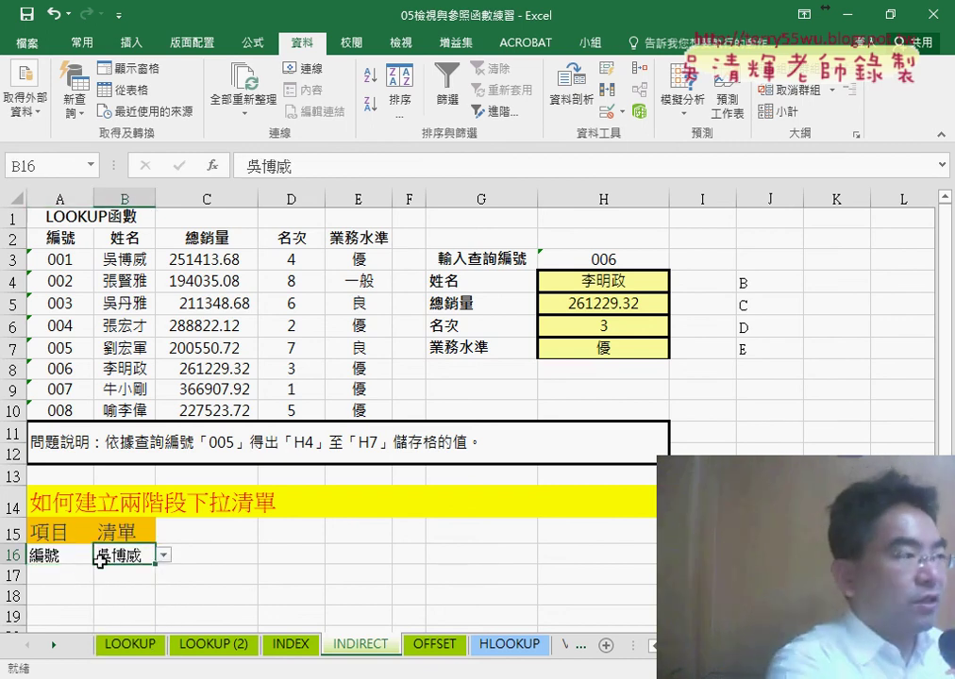
pyautogui.click(164, 558)
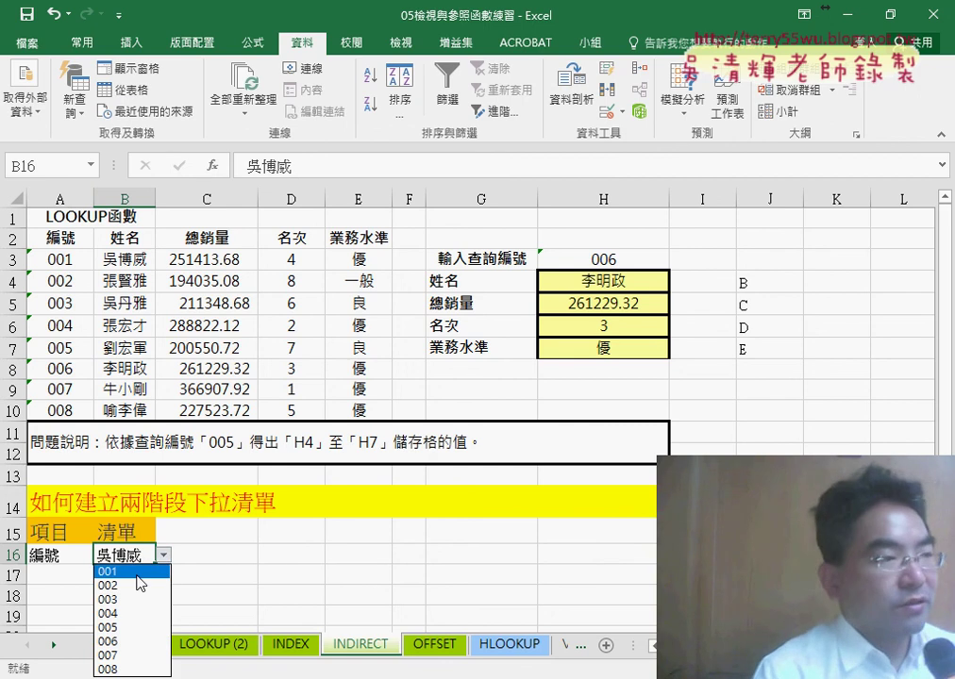
pyautogui.press('Escape')
pyautogui.click(253, 45)
# Step: Open Name Manager and show 編號 refers to =INDIRECT!$A$3:$A$10
pyautogui.click(397, 94)
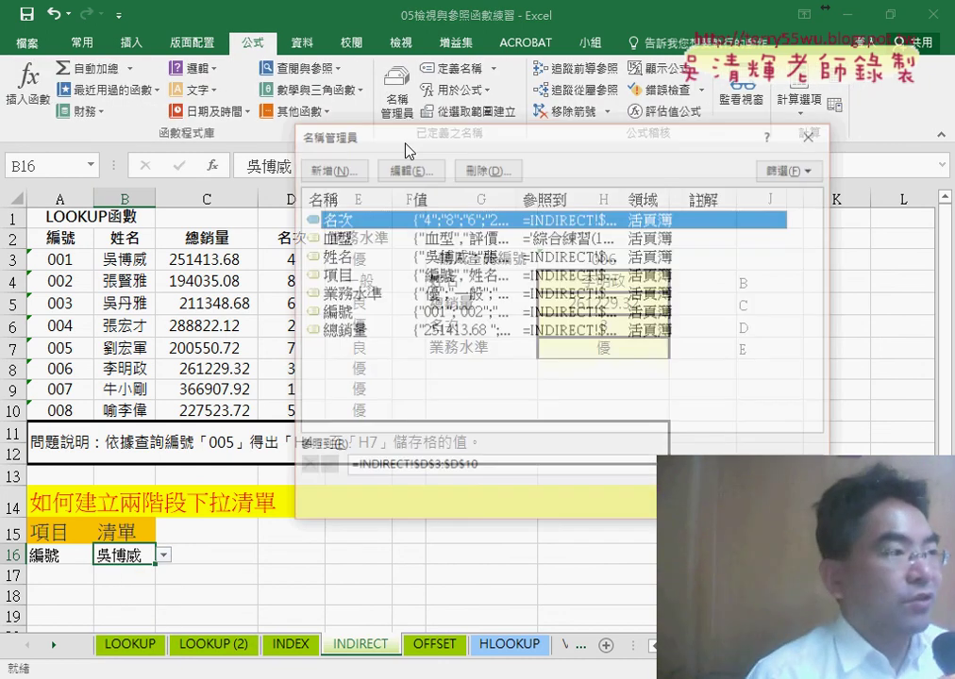
pyautogui.click(326, 312)
pyautogui.click(490, 468)
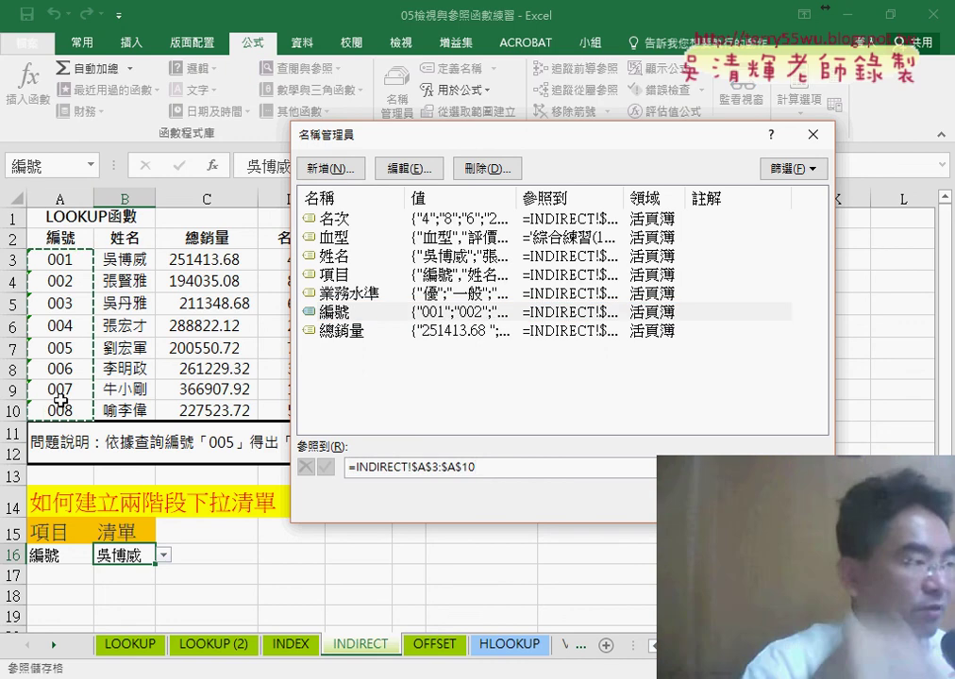